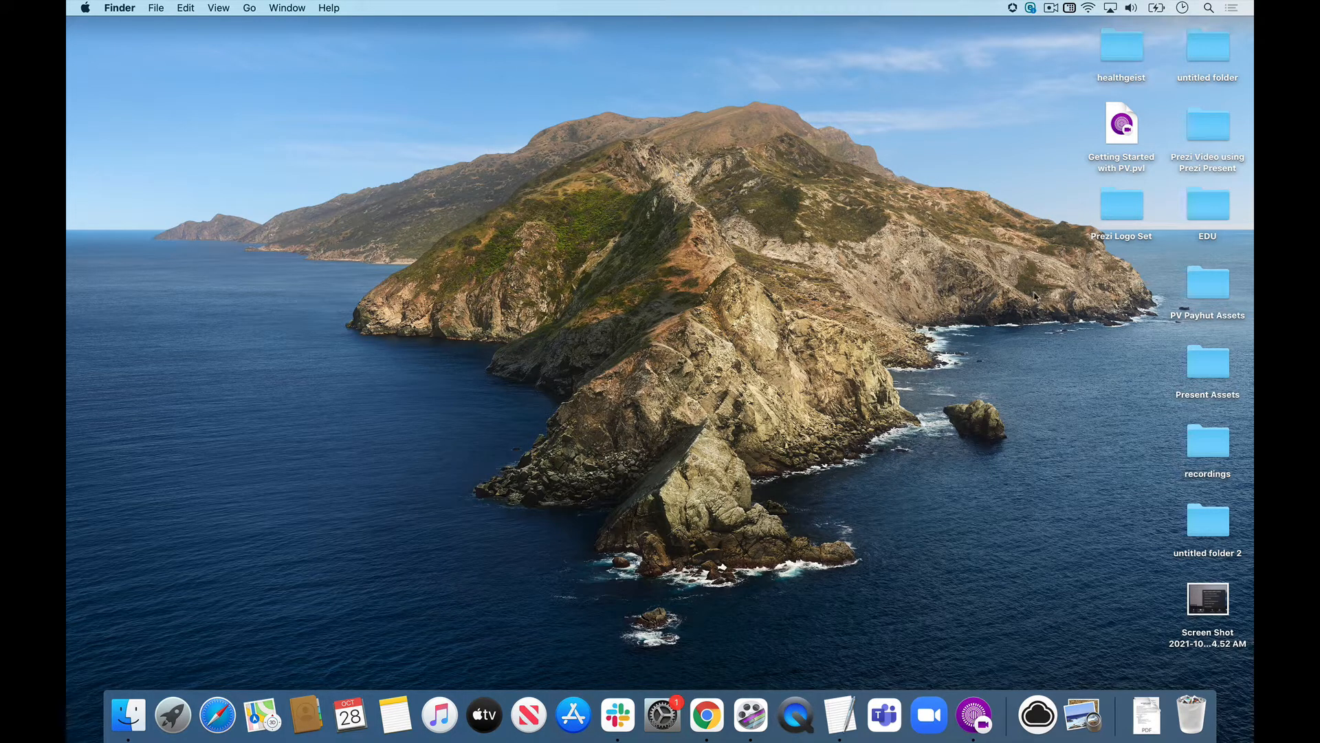
Open Prezi Video and choose "Cell Bio - Google Slides.pptx" from the computer's EDU folder for import.
click(973, 715)
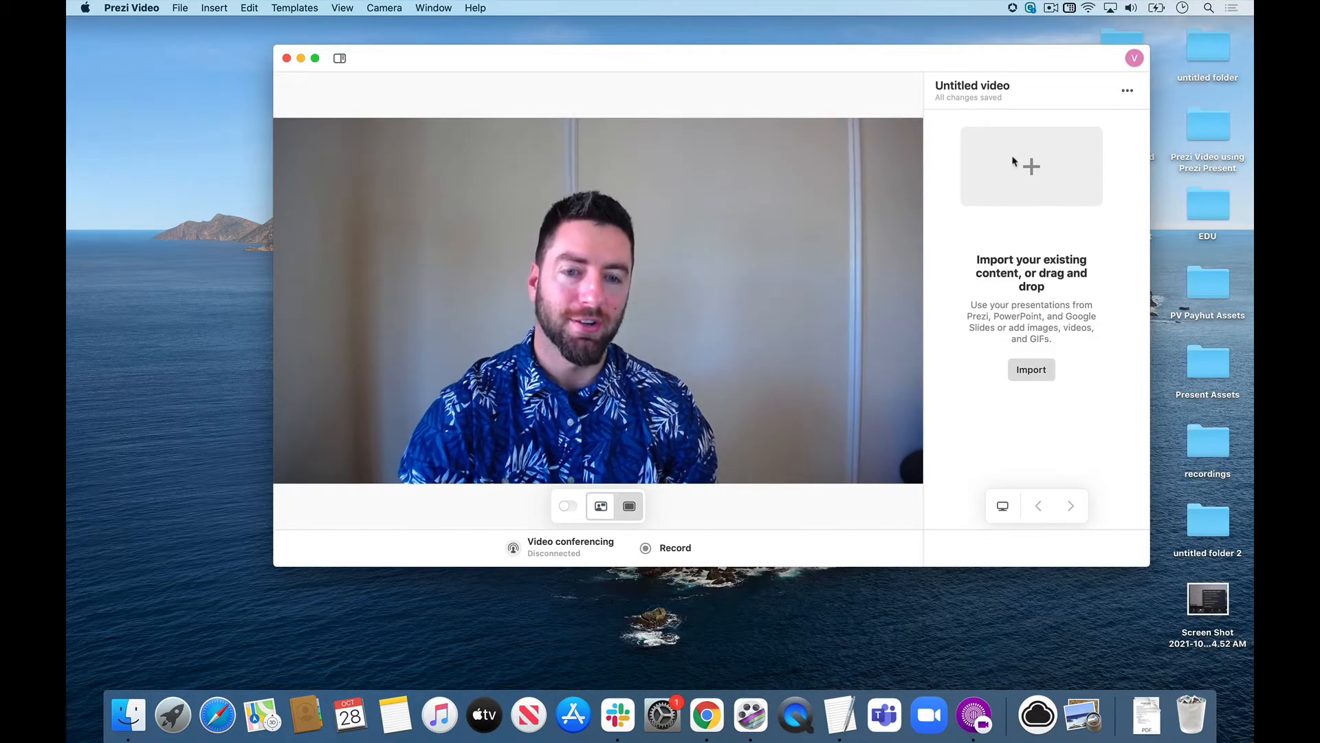
click(1031, 372)
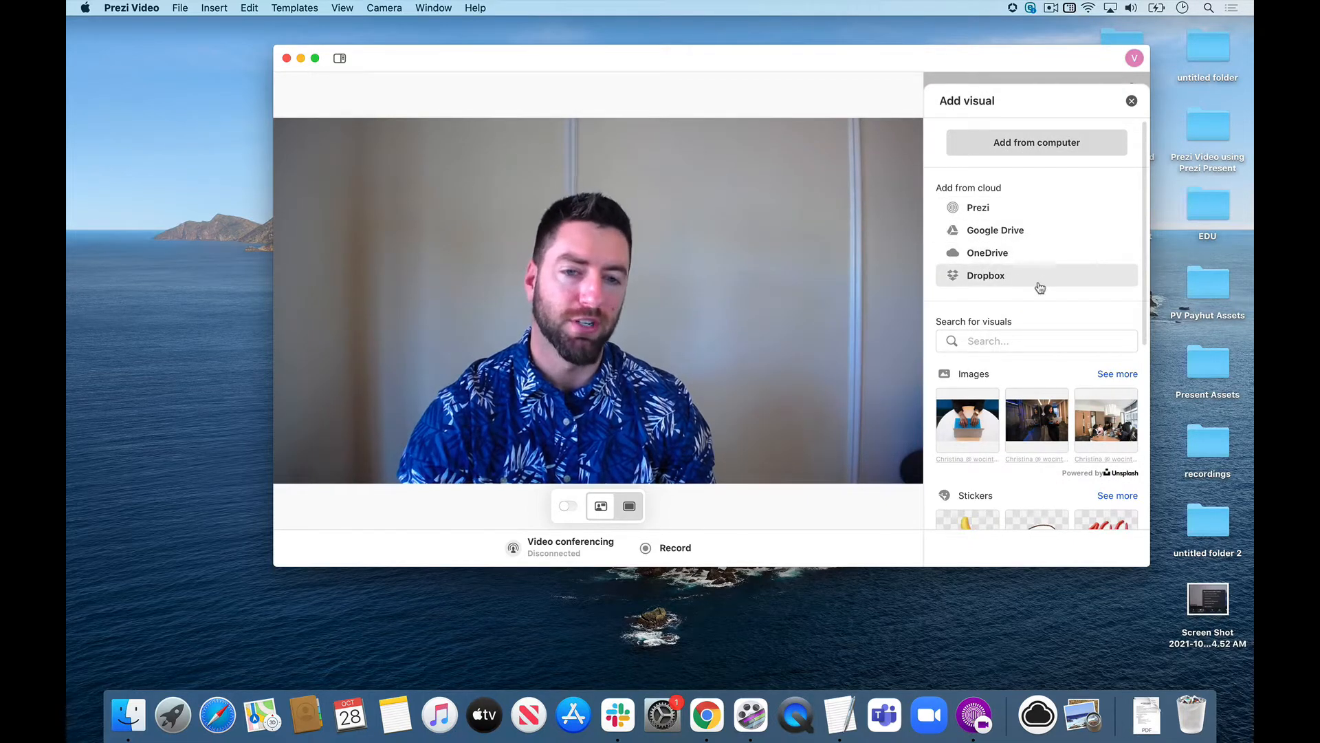
click(1040, 150)
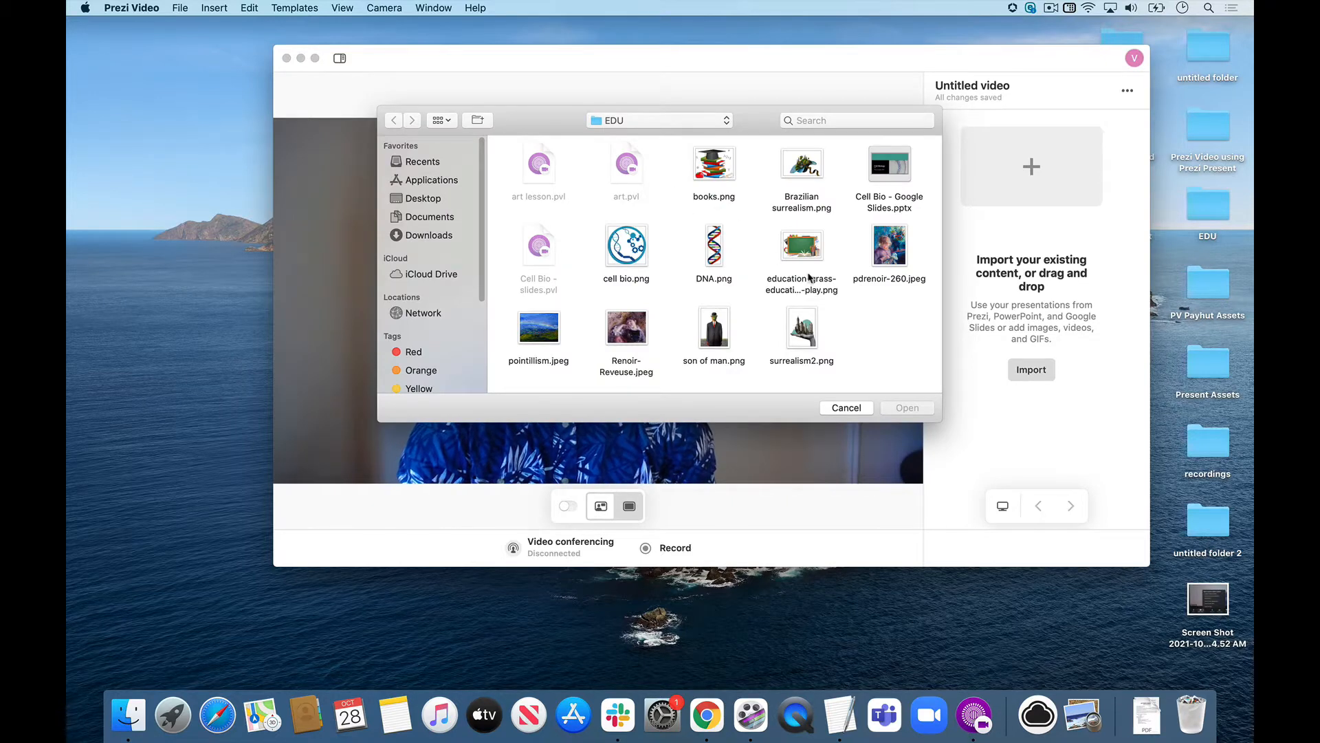
click(893, 210)
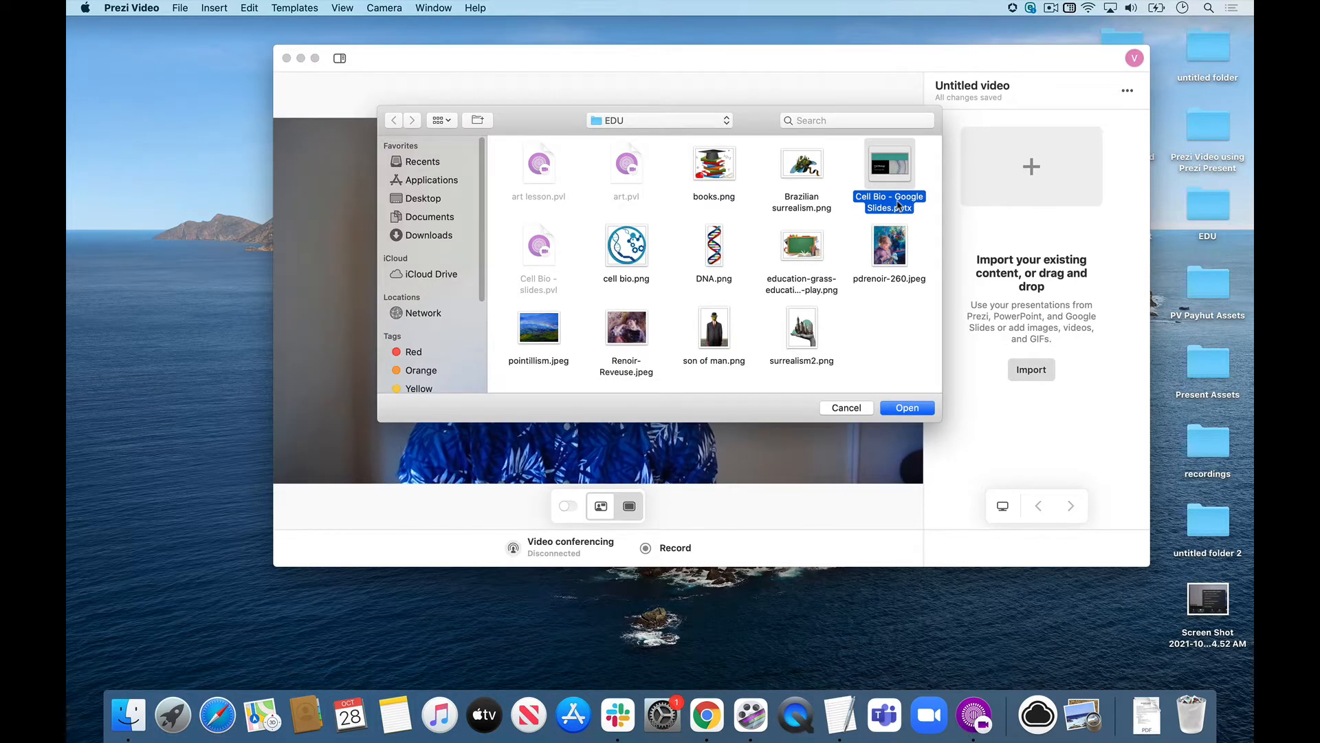
click(906, 407)
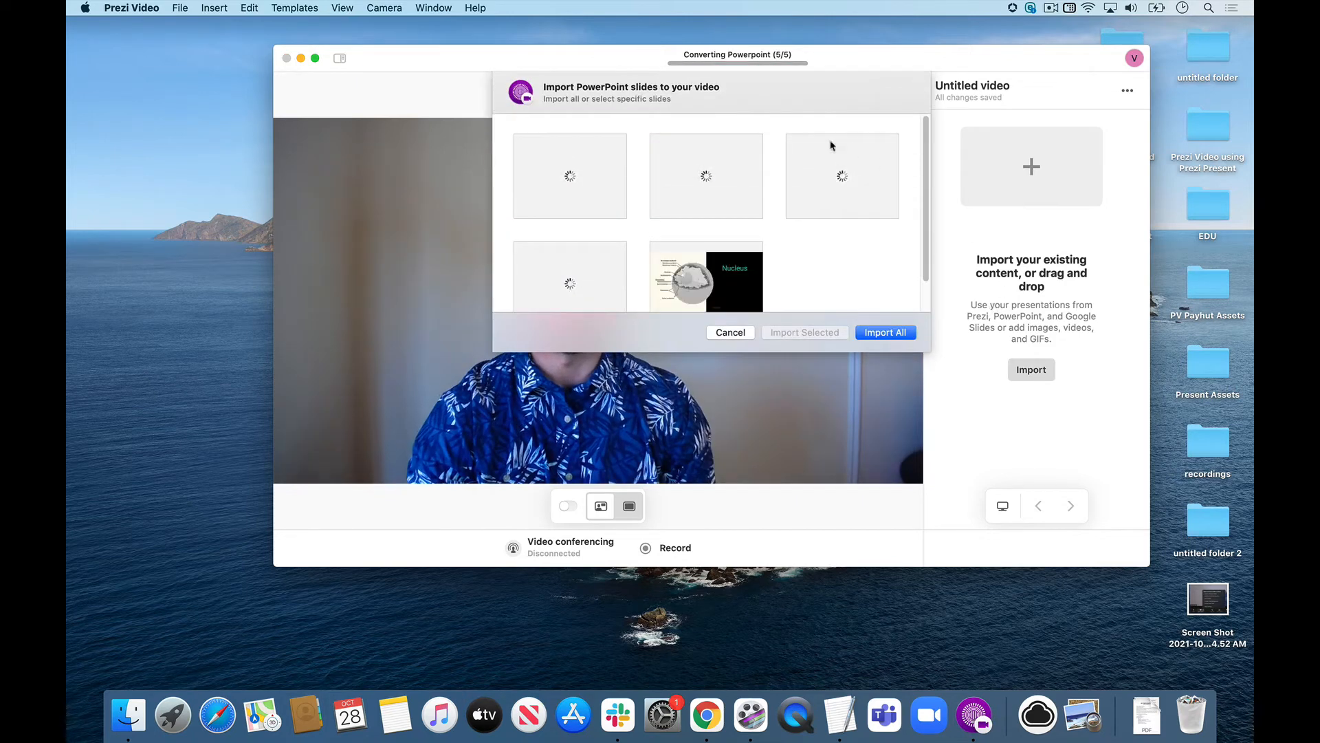
Import all slides of the Cell Bio presentation into the video.
click(582, 168)
click(661, 176)
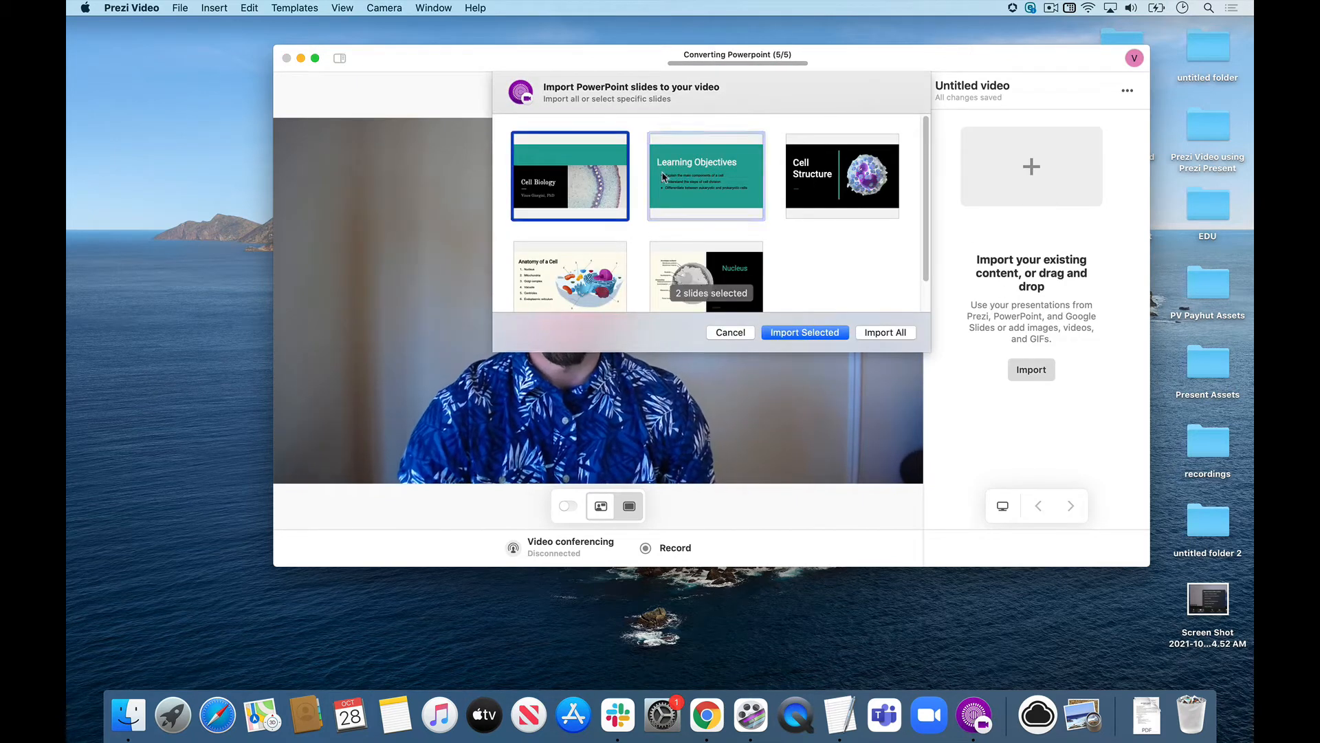
click(602, 260)
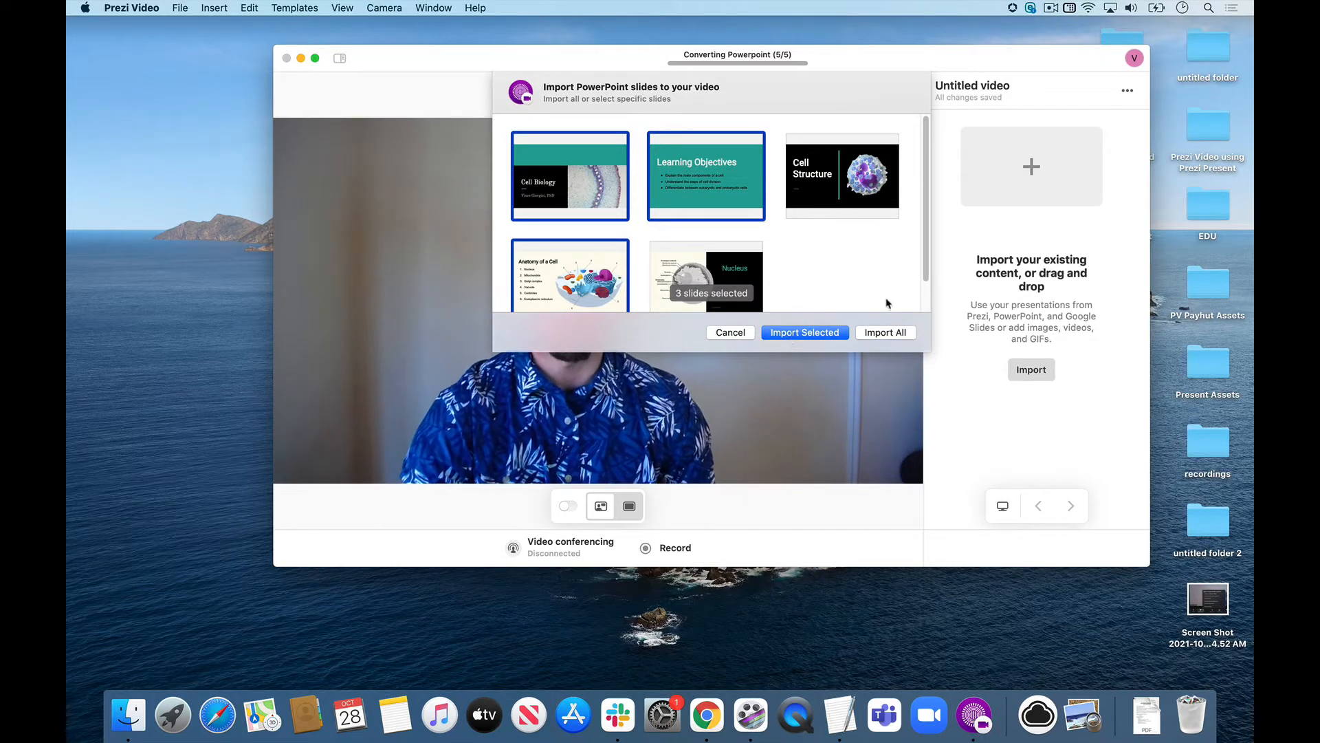
click(885, 332)
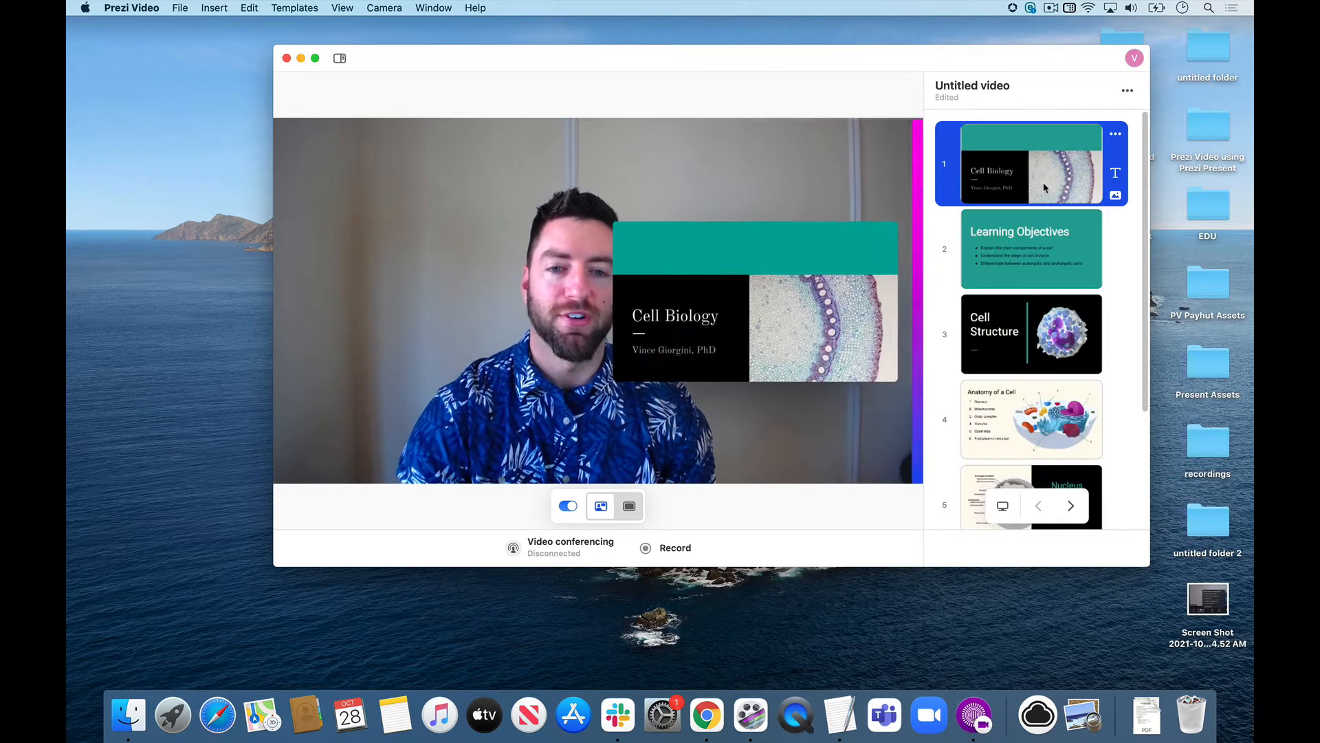
Add a text slide after the Nucleus slide reading "Next week: Chapter 4".
scroll(1048, 276, down, 3)
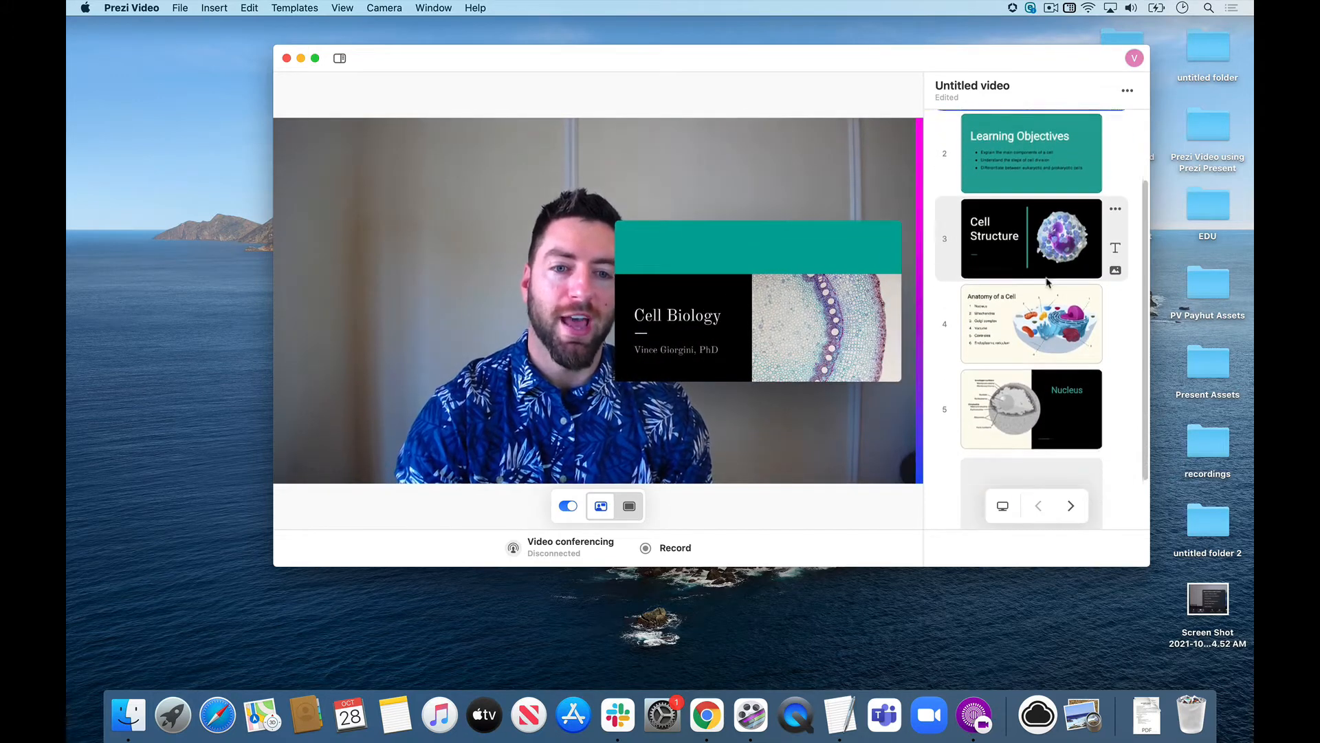
scroll(1048, 282, down, 2)
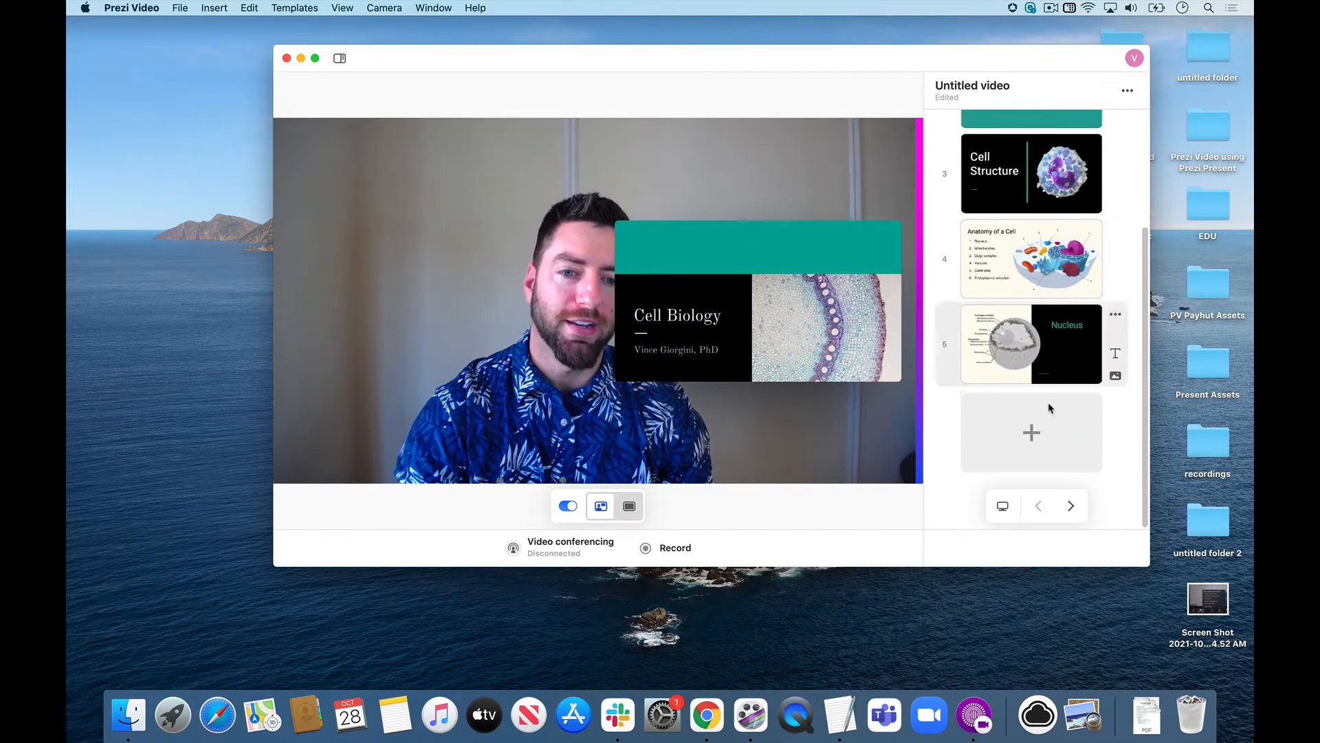
click(1028, 433)
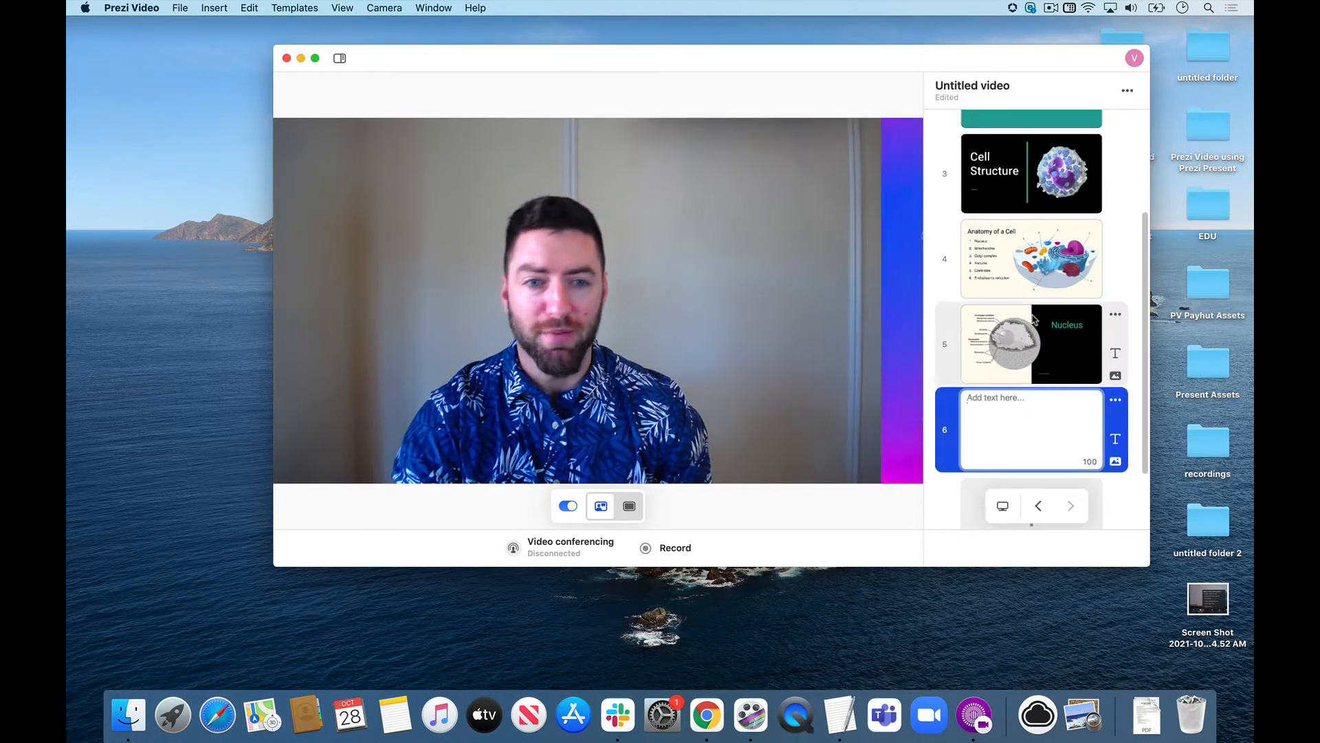
scroll(1035, 274, up, 3)
scroll(1018, 206, up, 1)
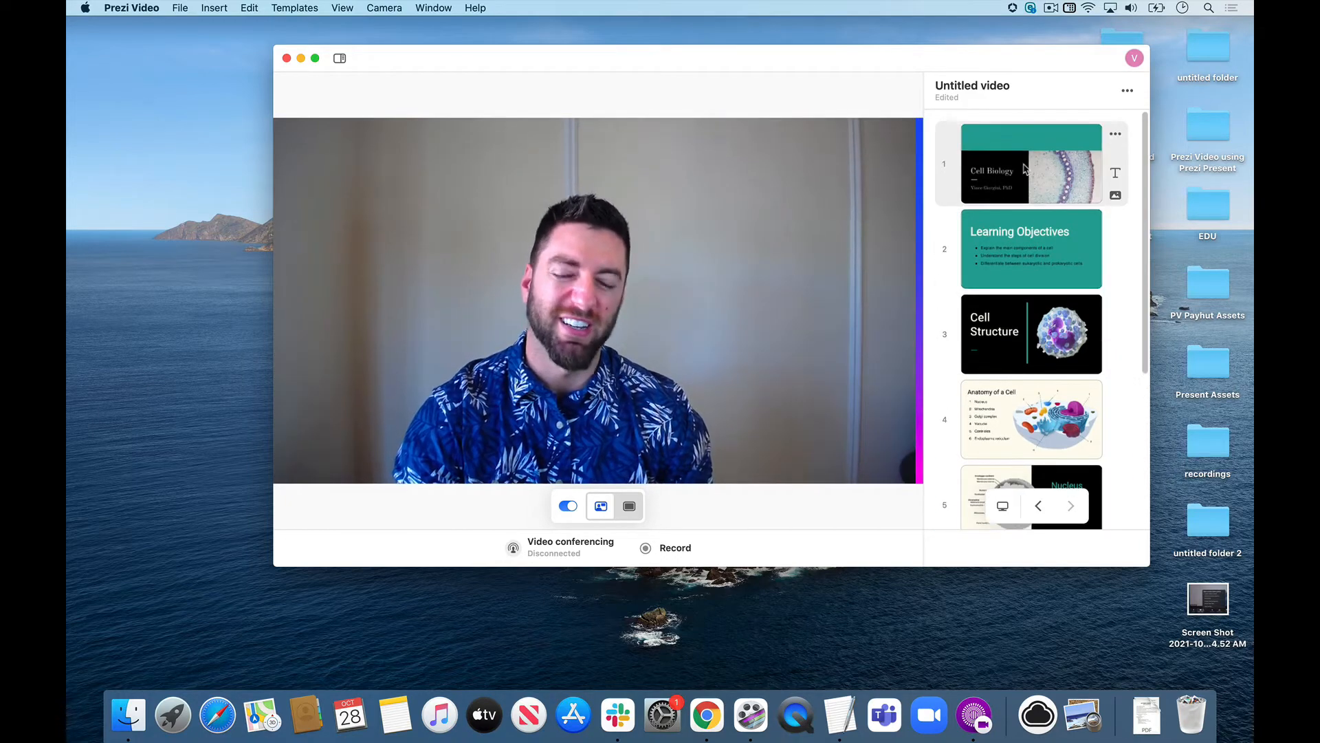
scroll(1021, 310, down, 4)
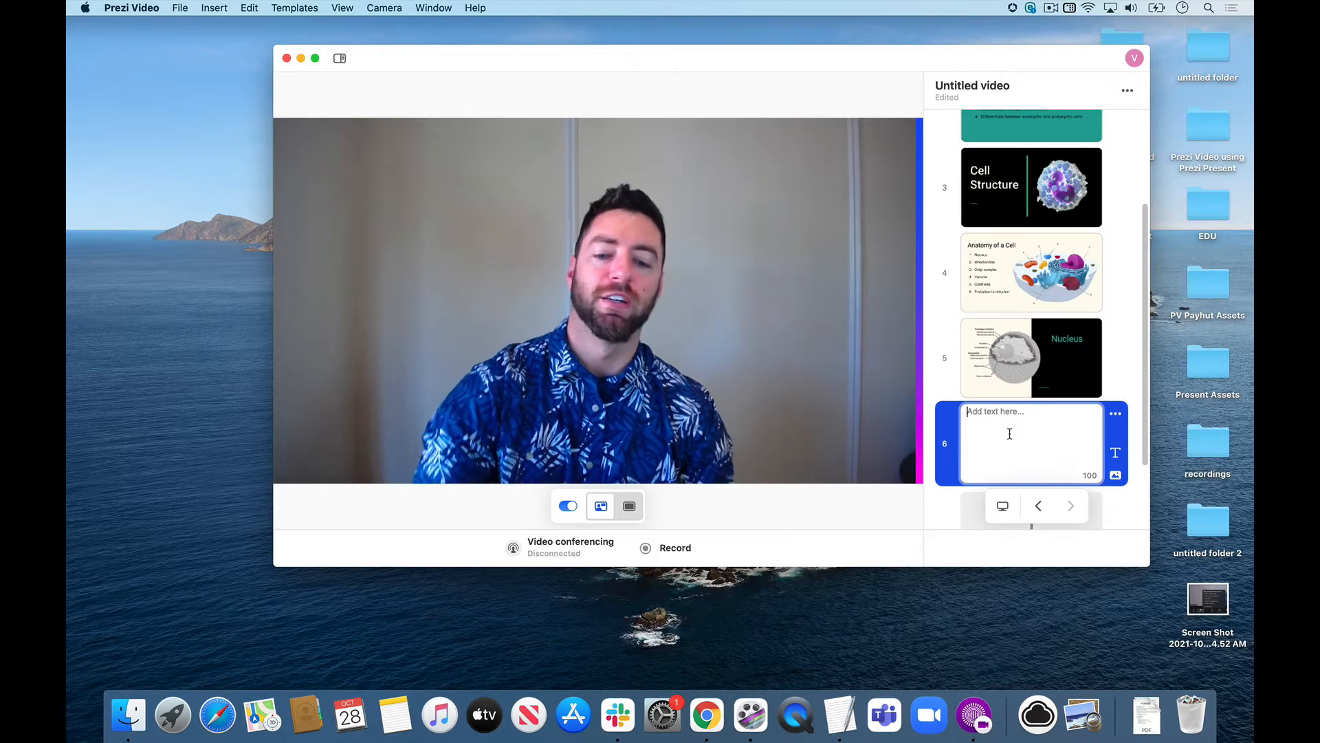
text(Thank you)
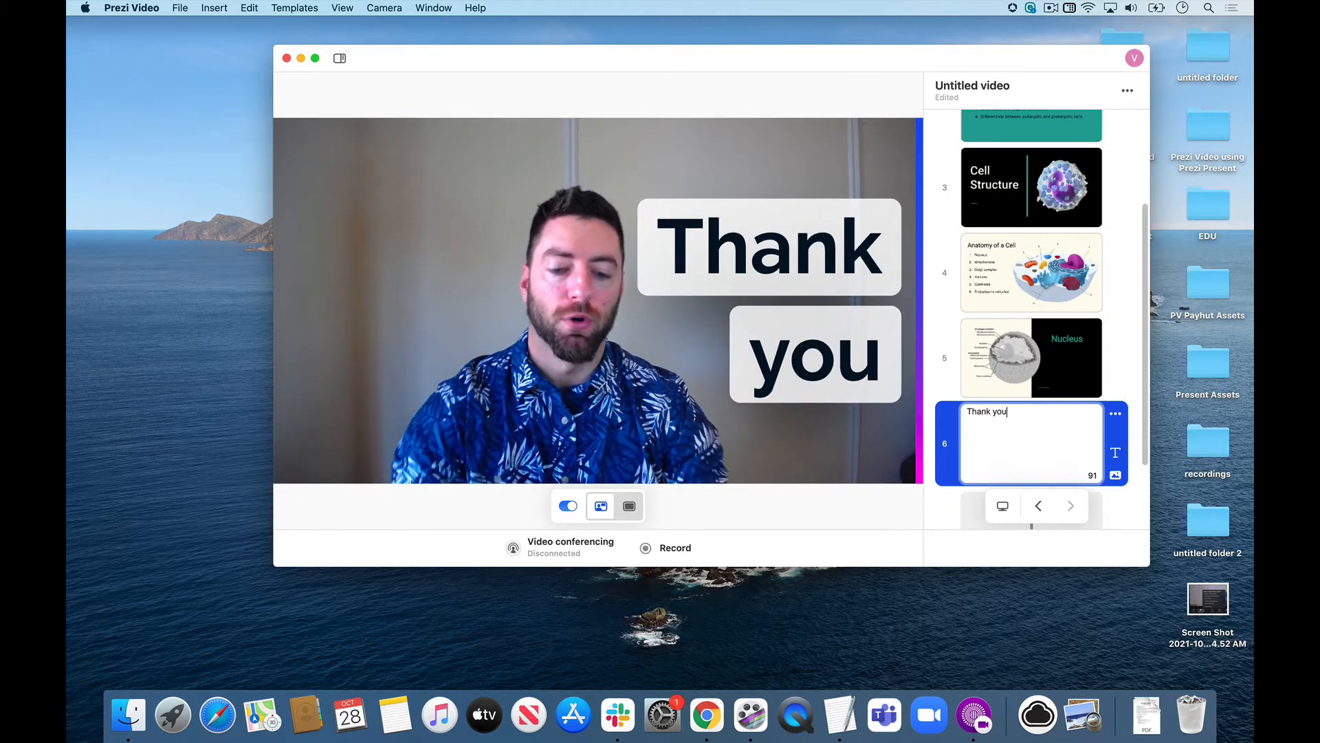
key(super+a)
text(Next week)
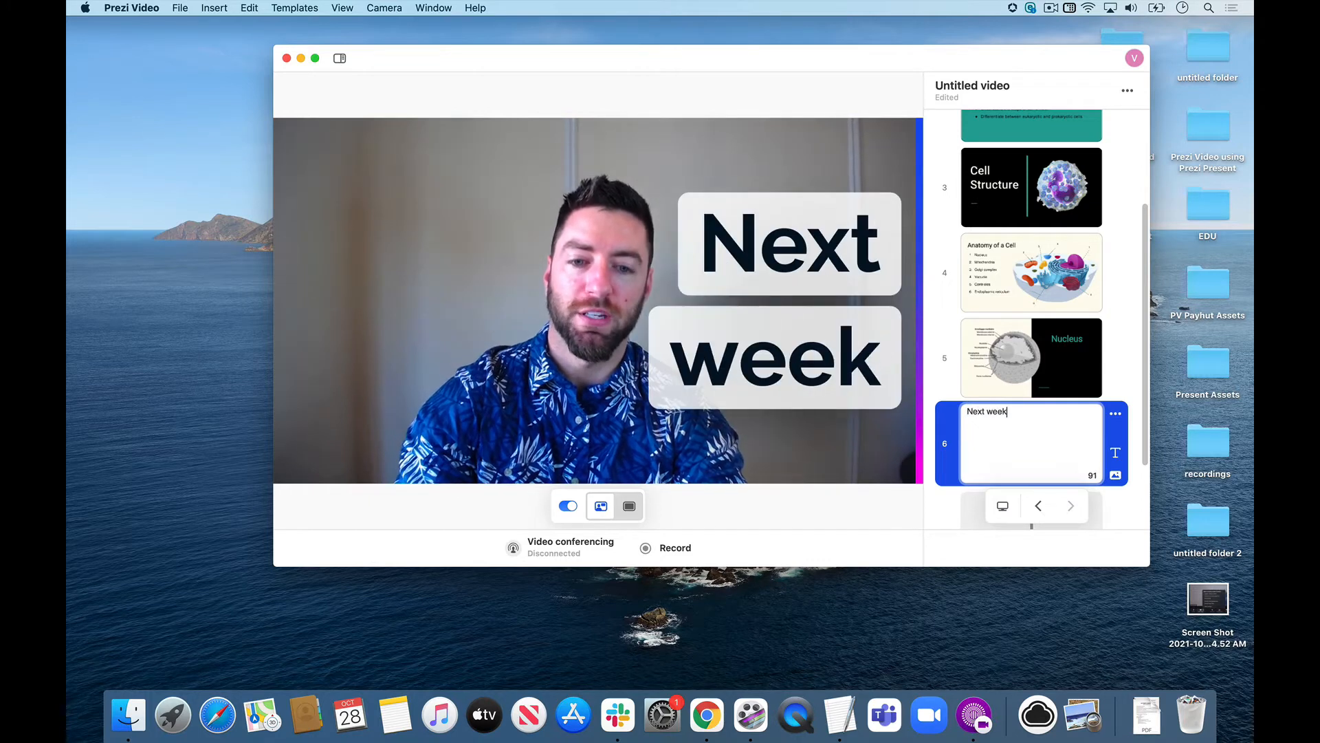
text(: Chapter 4)
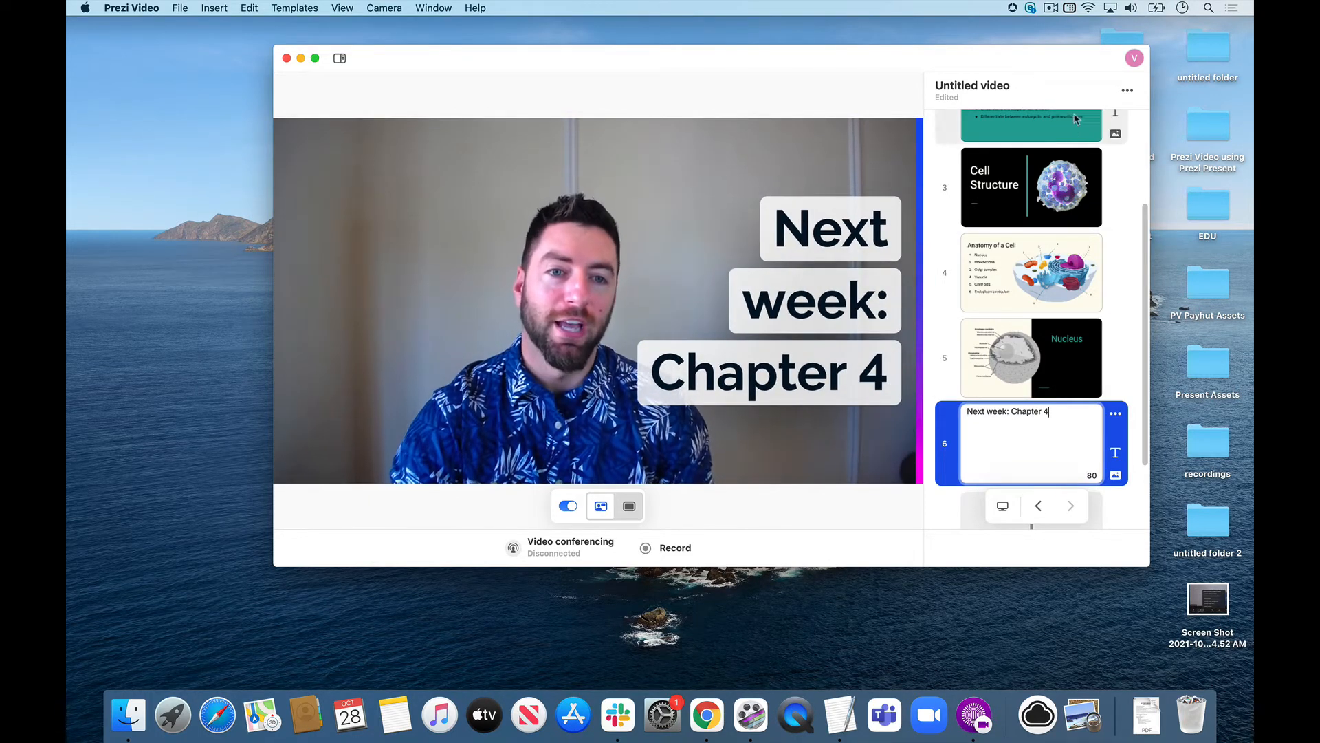
Apply the template with a large pink sphere and small yellow one, and return to the first slide.
click(1125, 92)
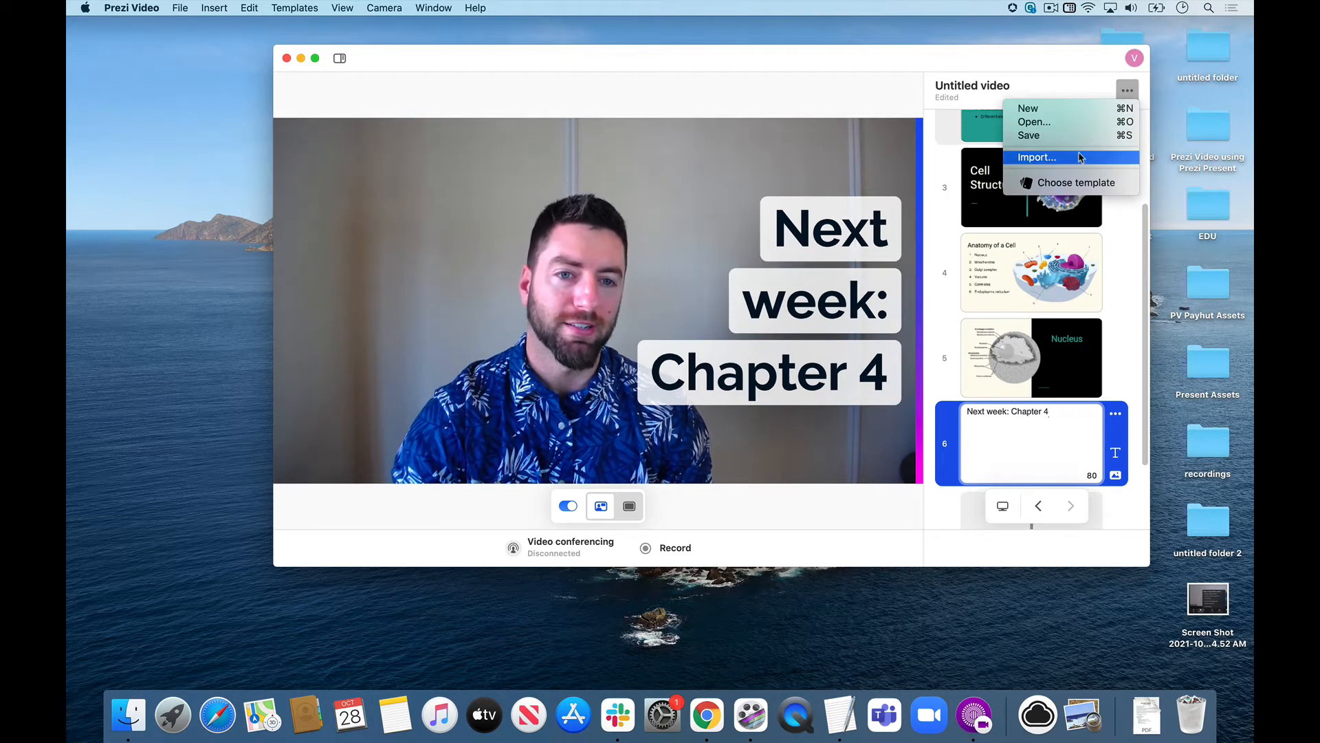
click(1074, 182)
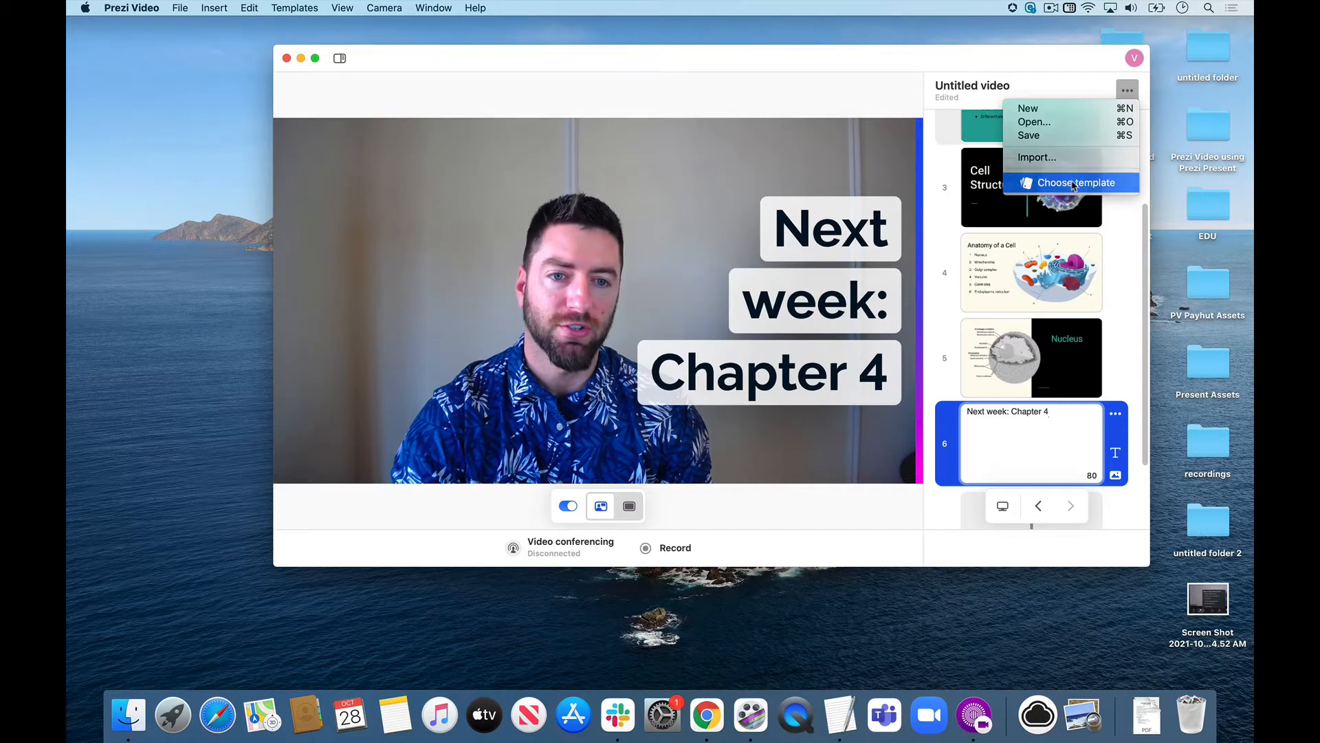
scroll(1071, 271, down, 10)
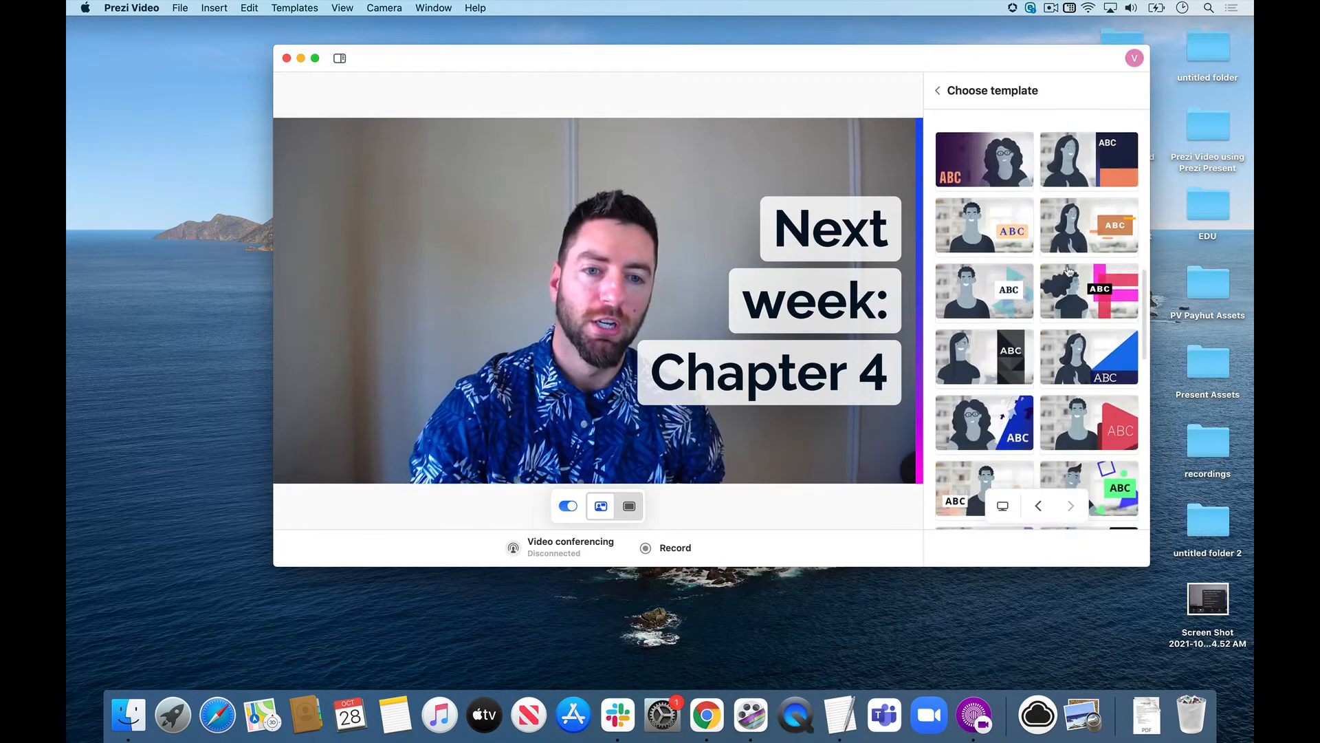
scroll(1069, 271, up, 10)
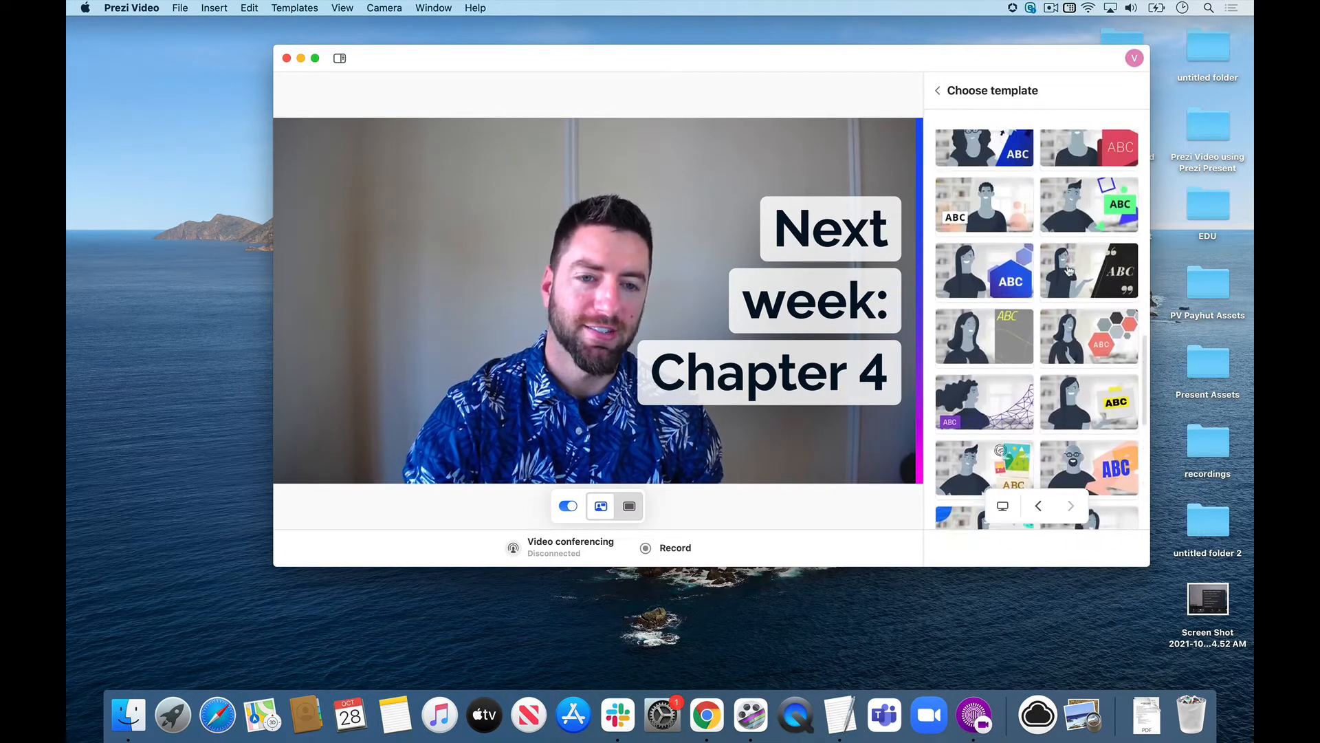
scroll(1069, 271, up, 8)
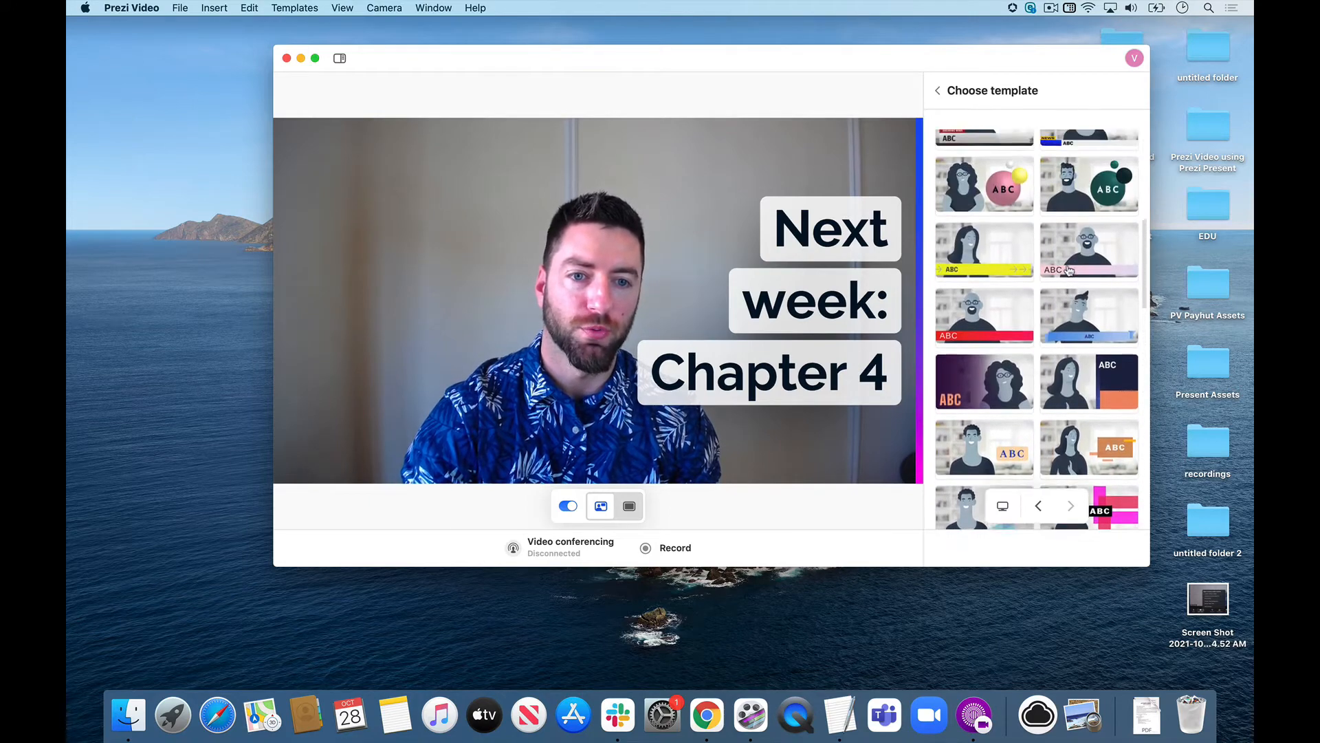
click(982, 260)
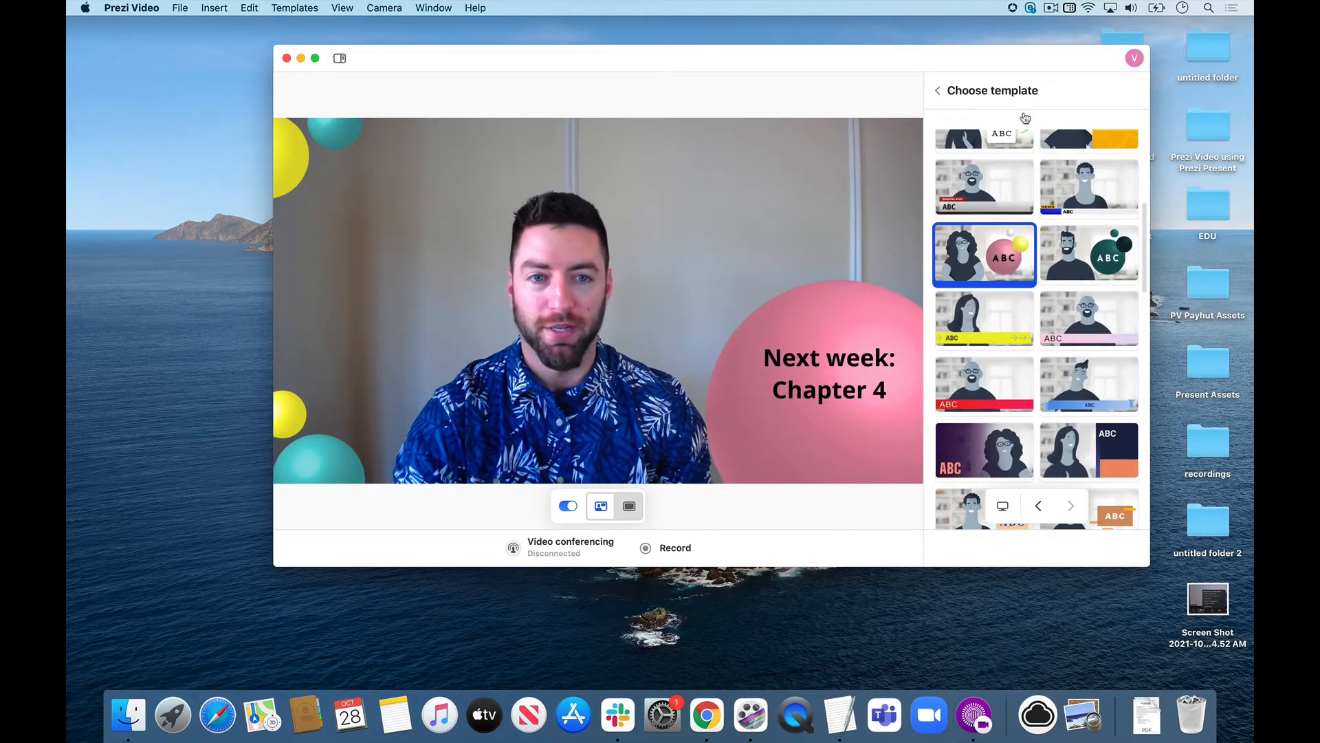
click(941, 94)
scroll(1015, 187, up, 5)
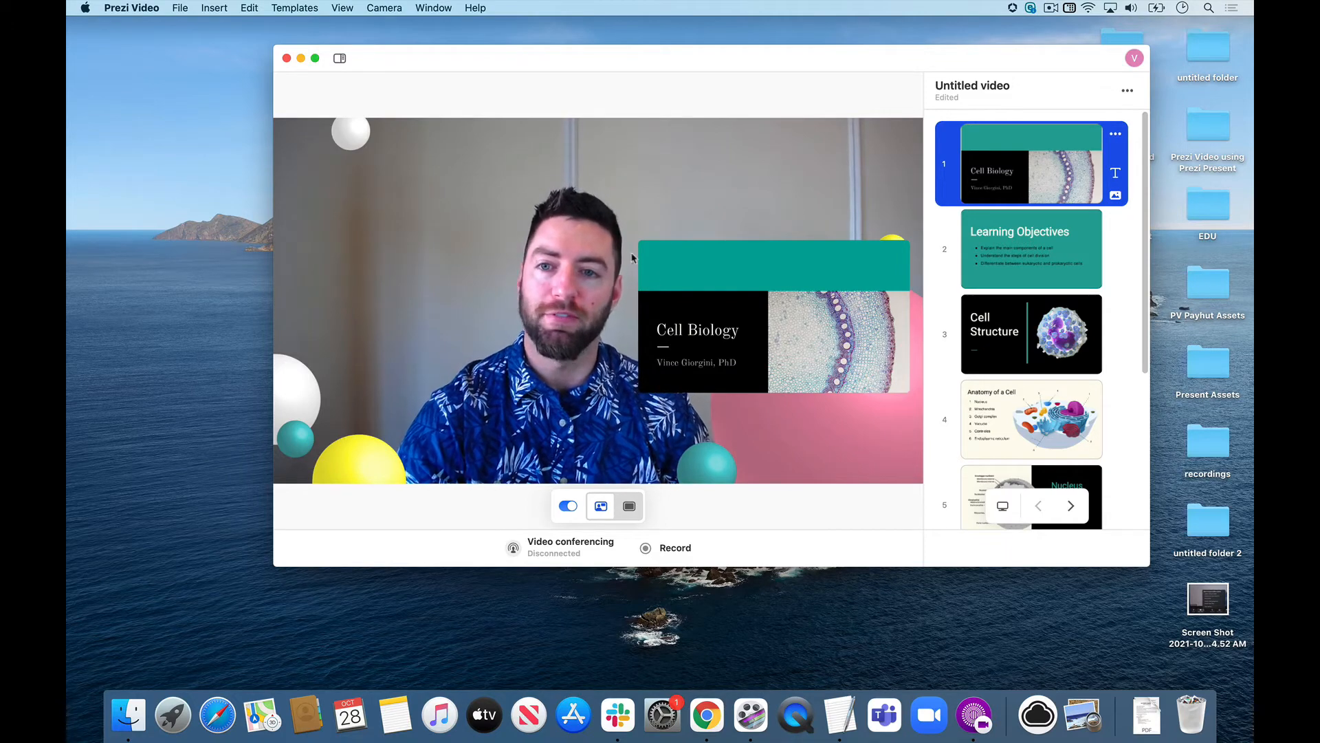
click(178, 10)
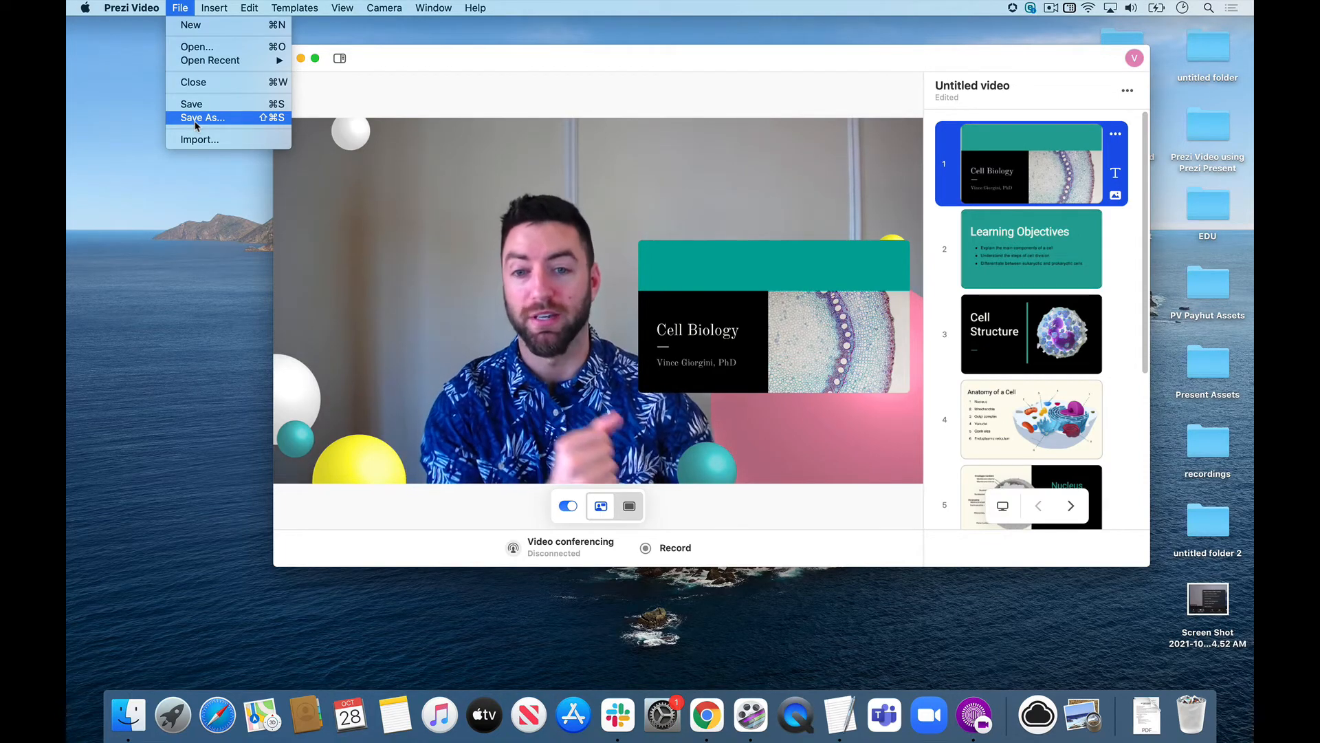
click(480, 60)
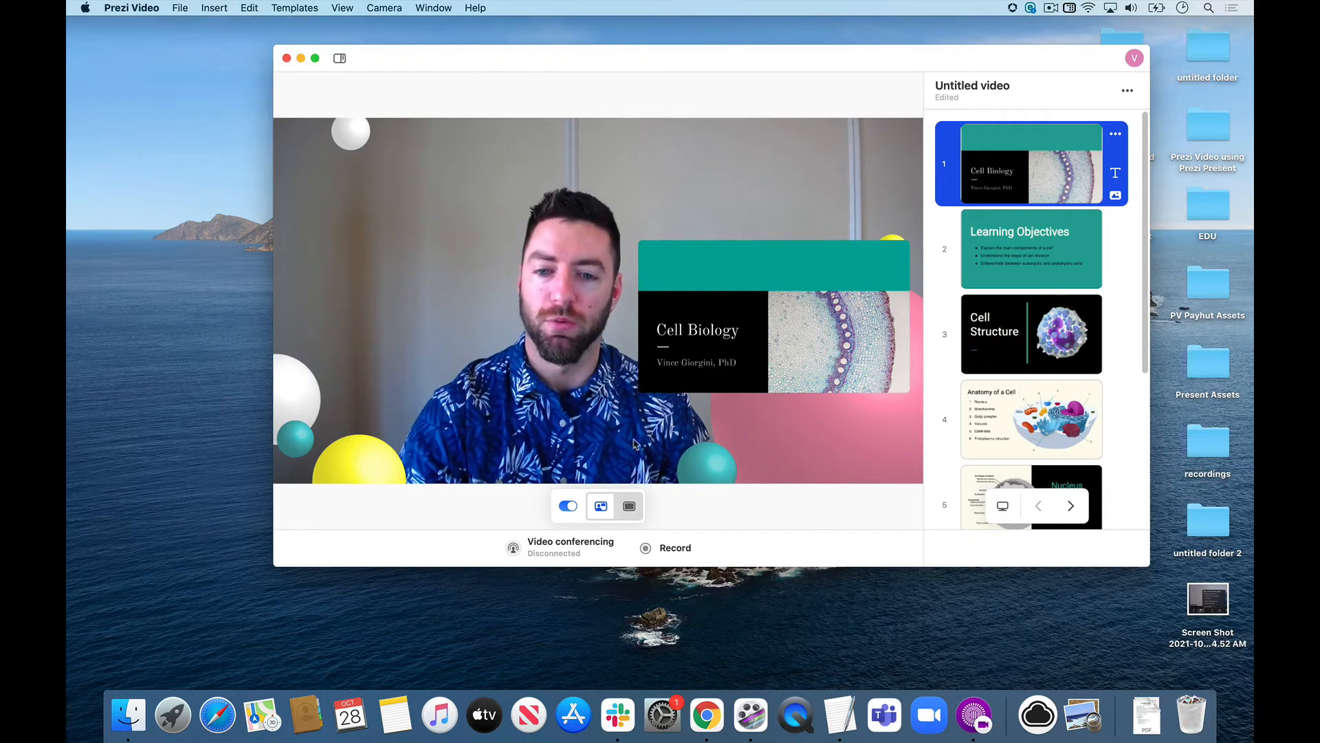
Start recording the video and advance through the slides to Anatomy of a Cell.
click(656, 547)
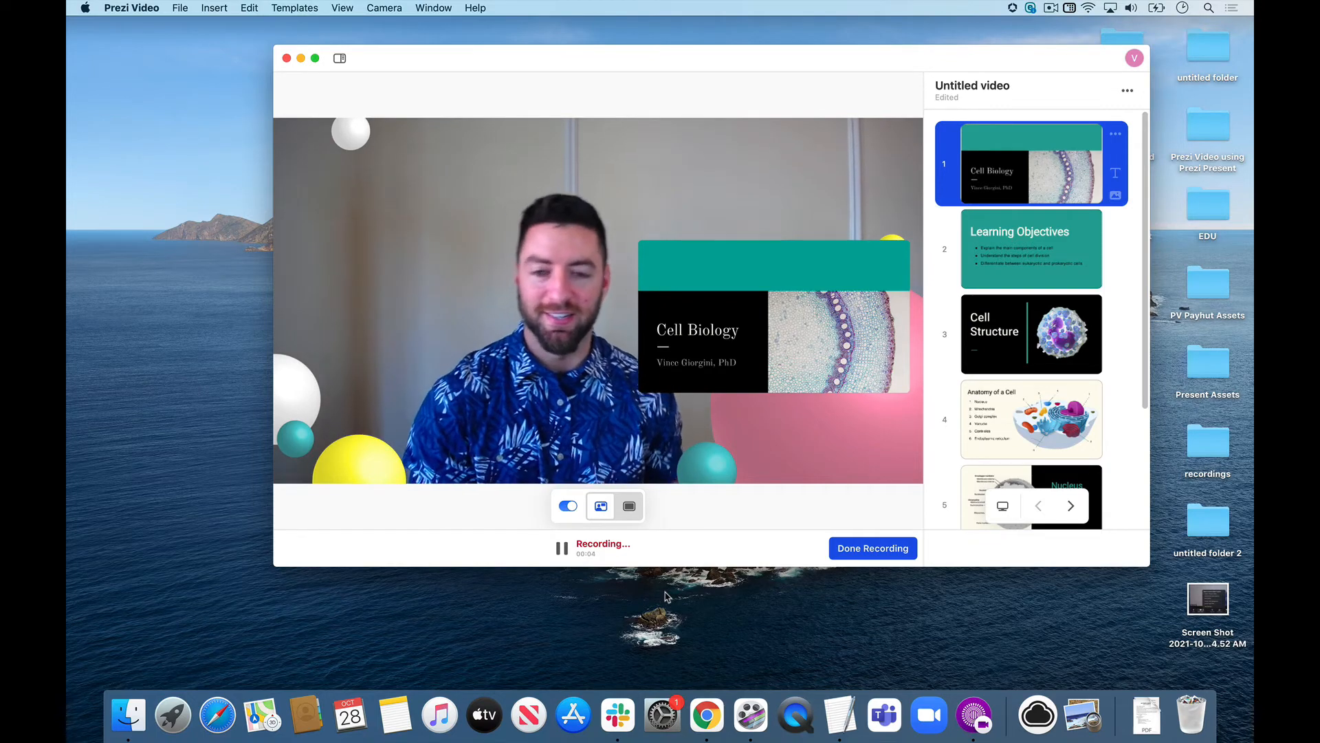
key(Right)
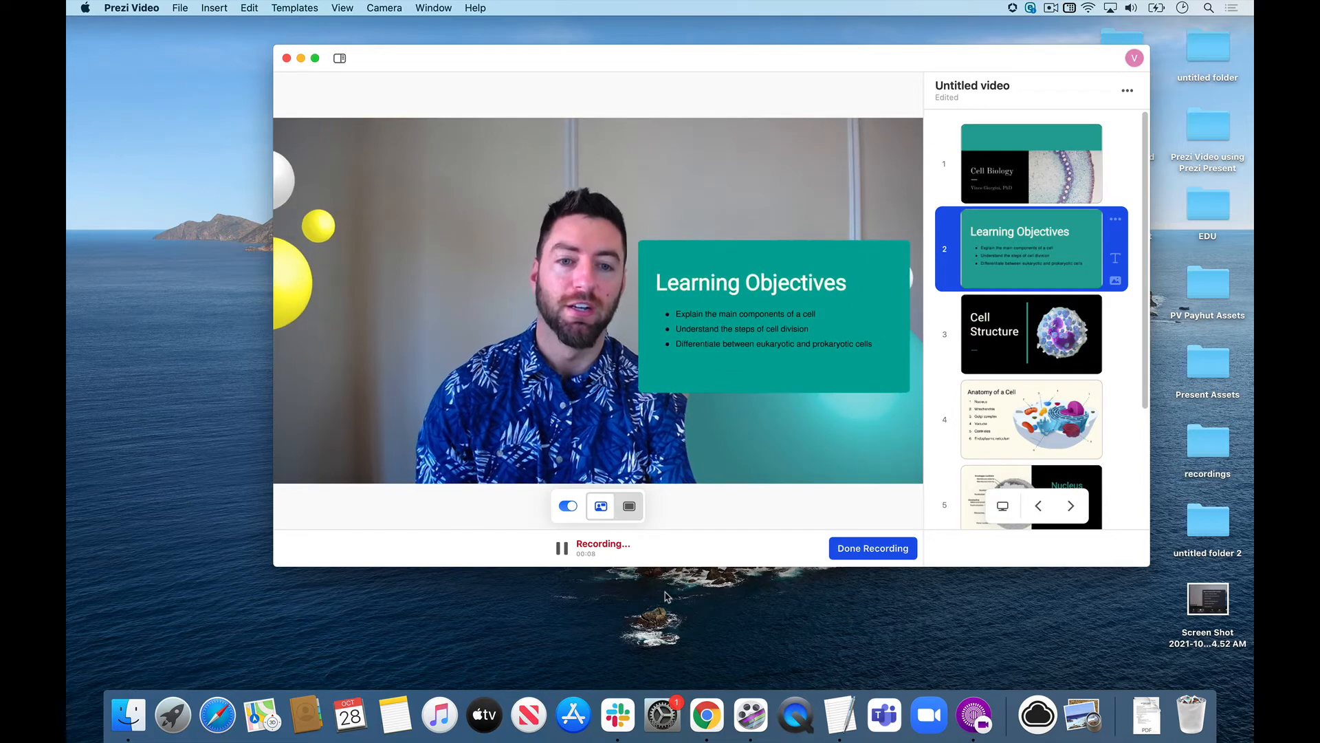
key(Right)
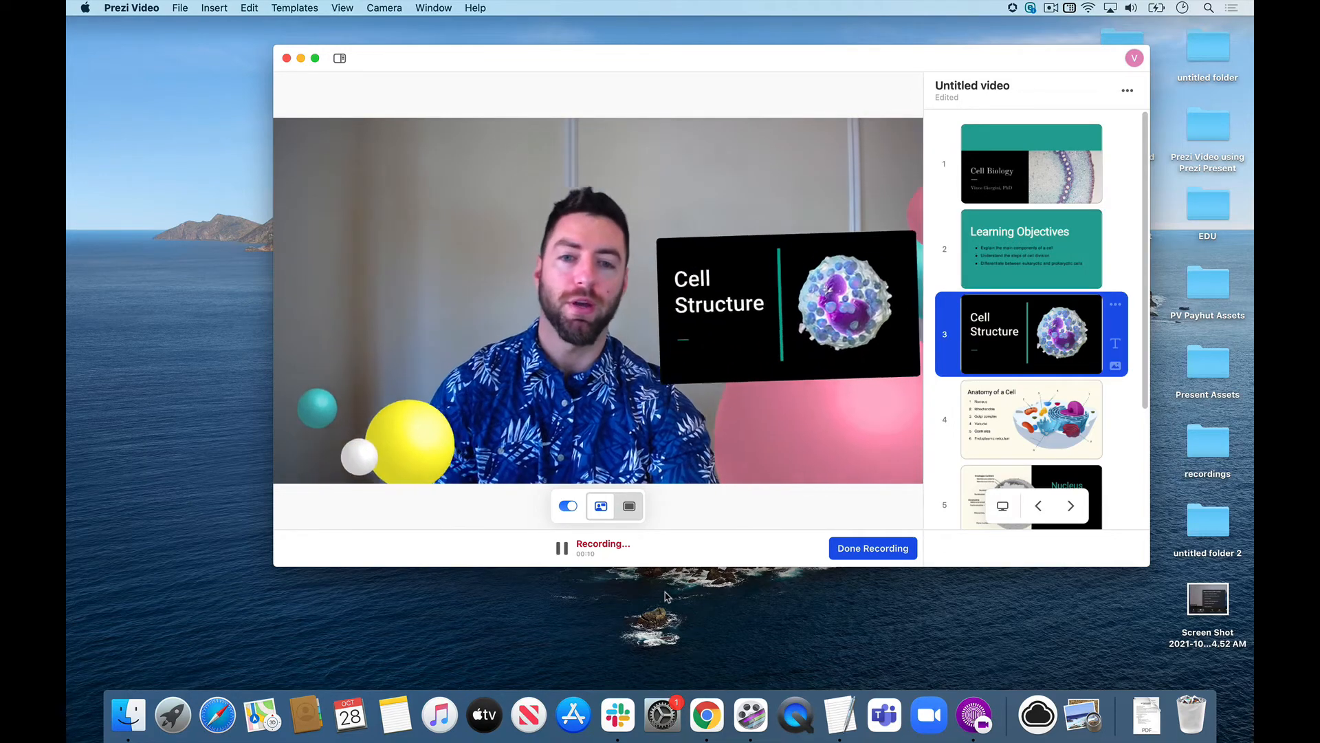
key(Right)
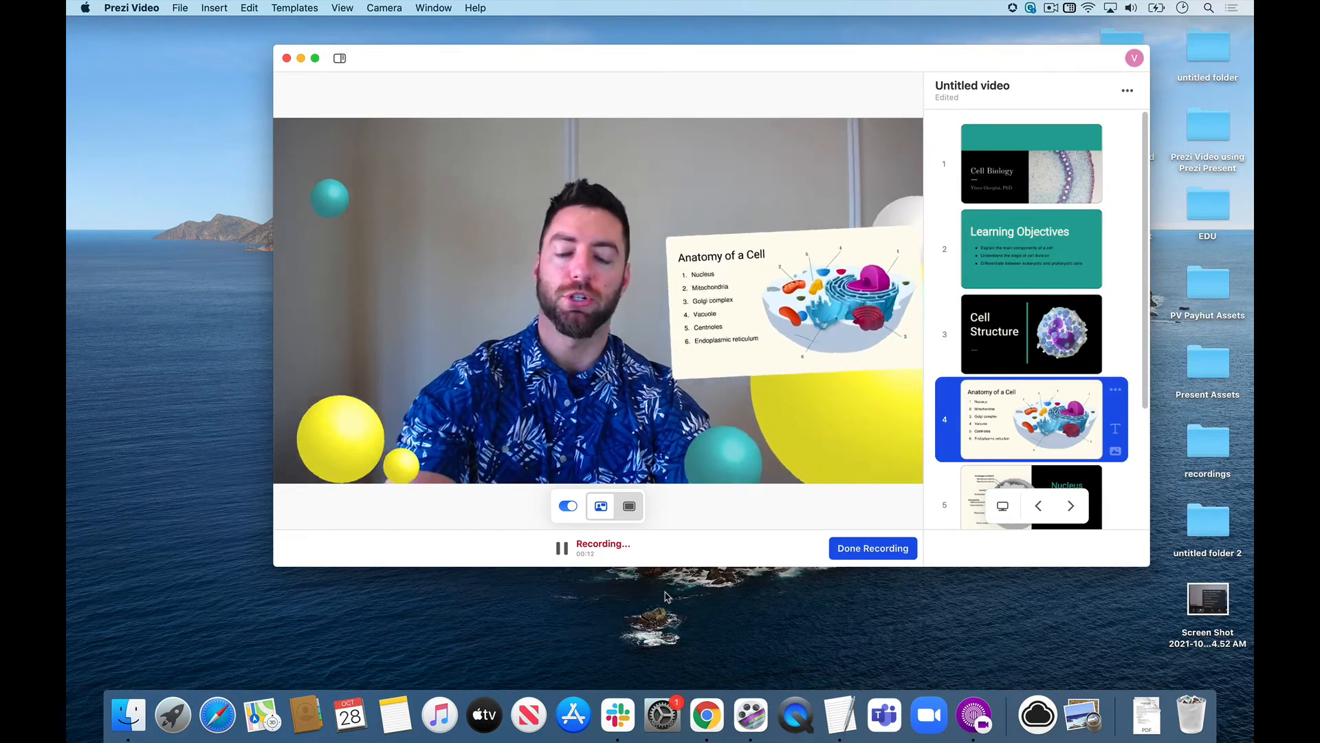
Present the Anatomy of a Cell and Nucleus slides full screen in turn, returning to the combined presenter and slide view after each.
key(Up)
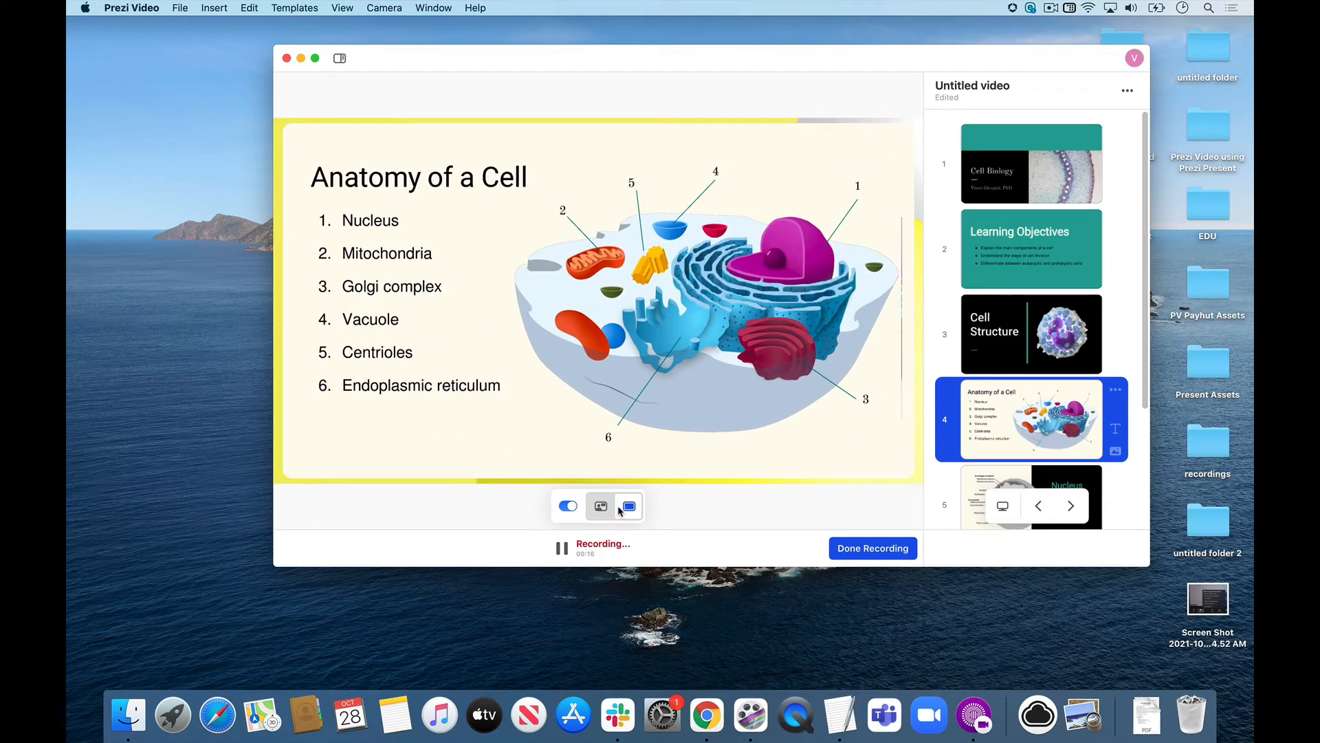
click(601, 507)
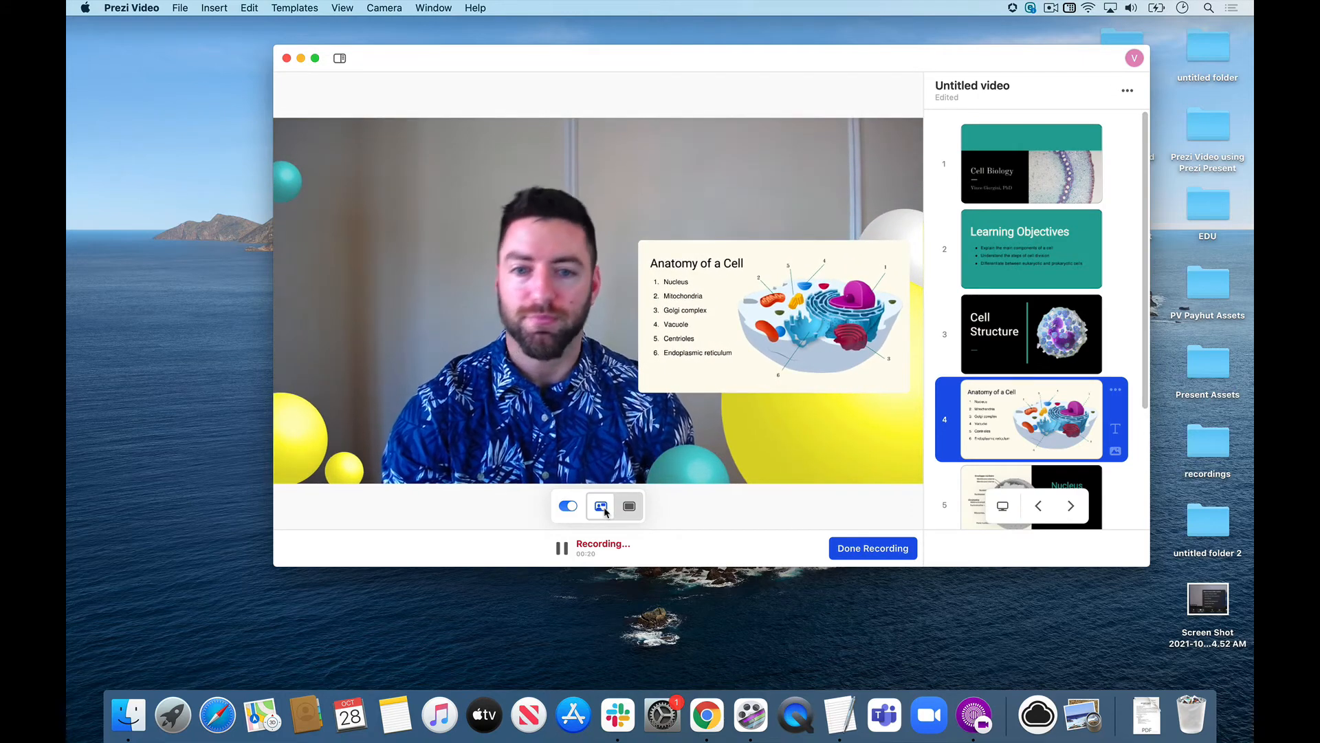
key(Right)
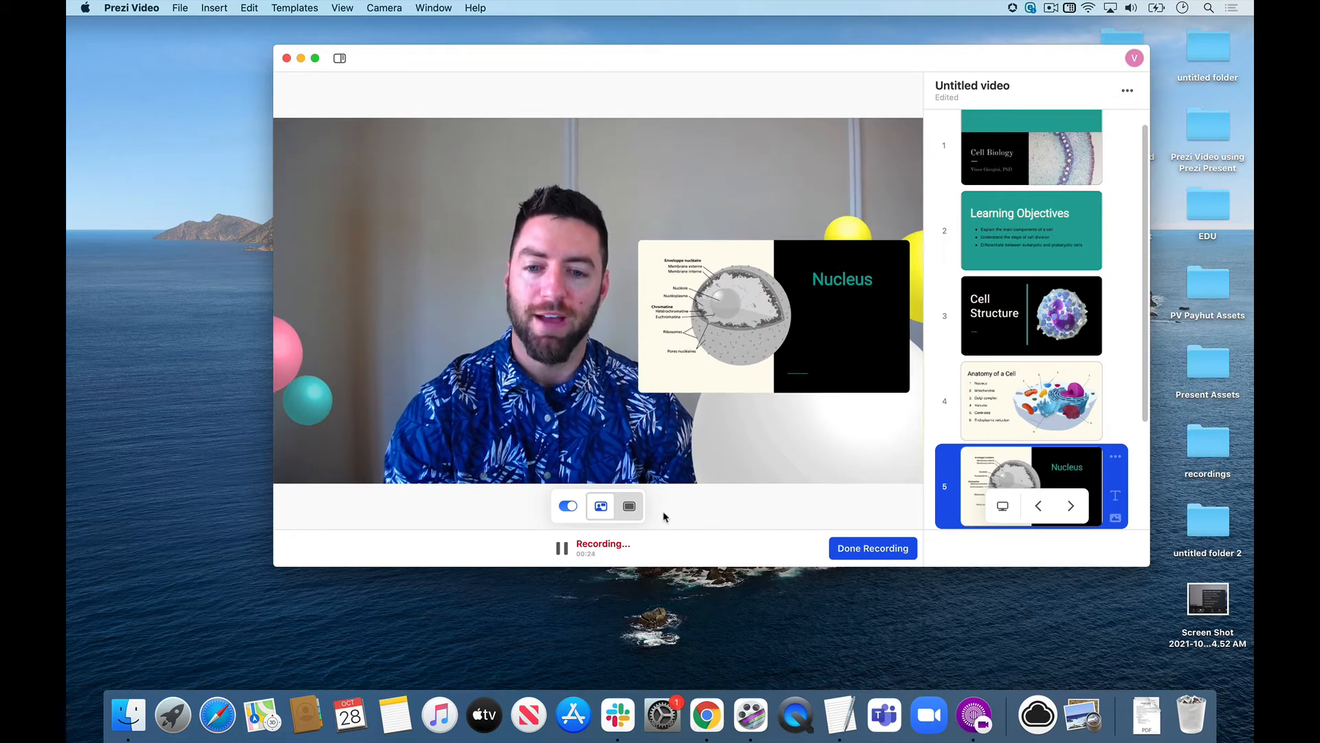
click(629, 507)
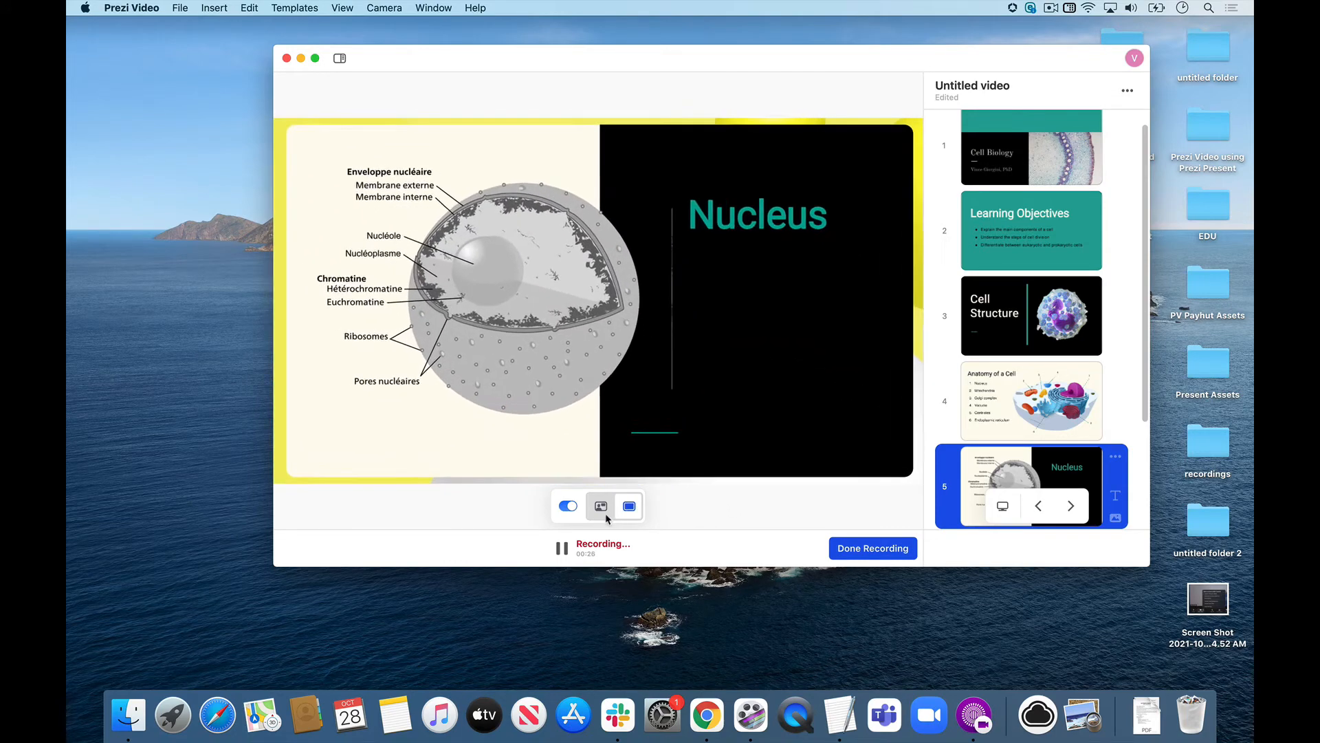
click(602, 509)
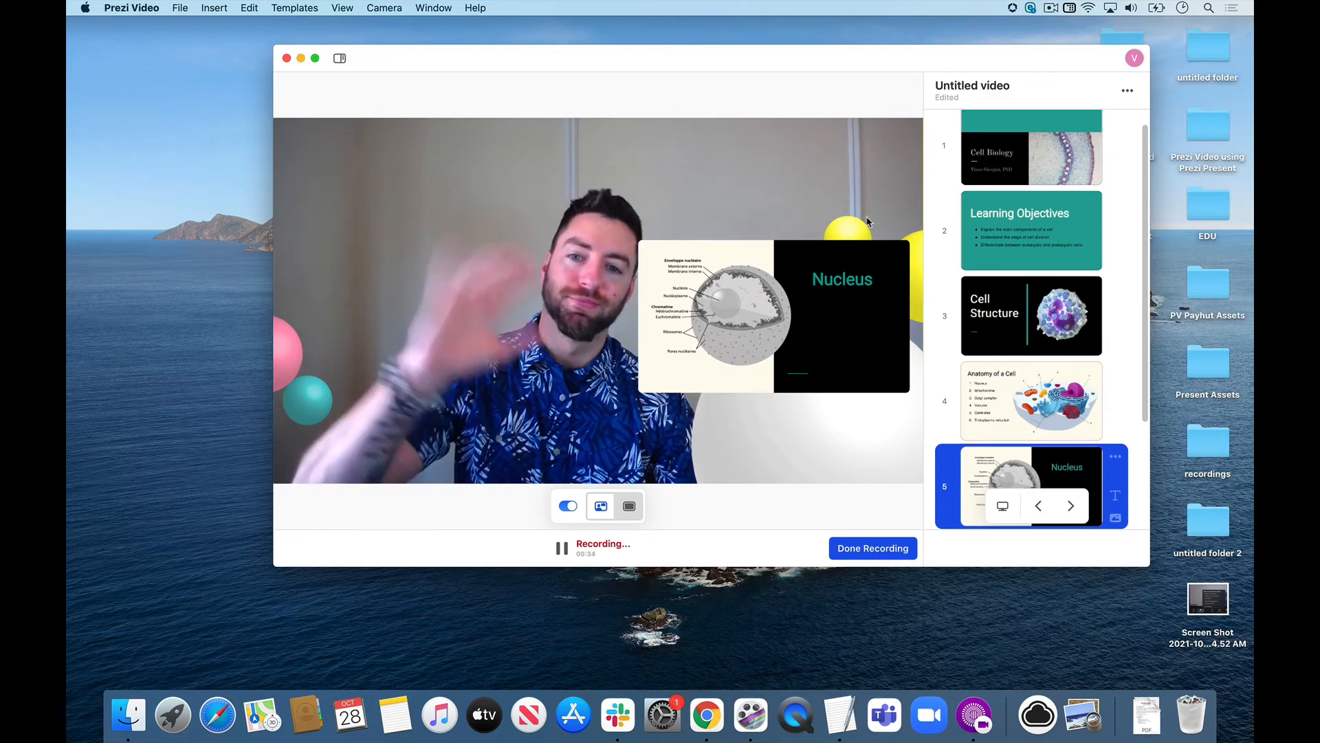
Finish the recording and trim its start and end down to about 32 seconds.
click(880, 554)
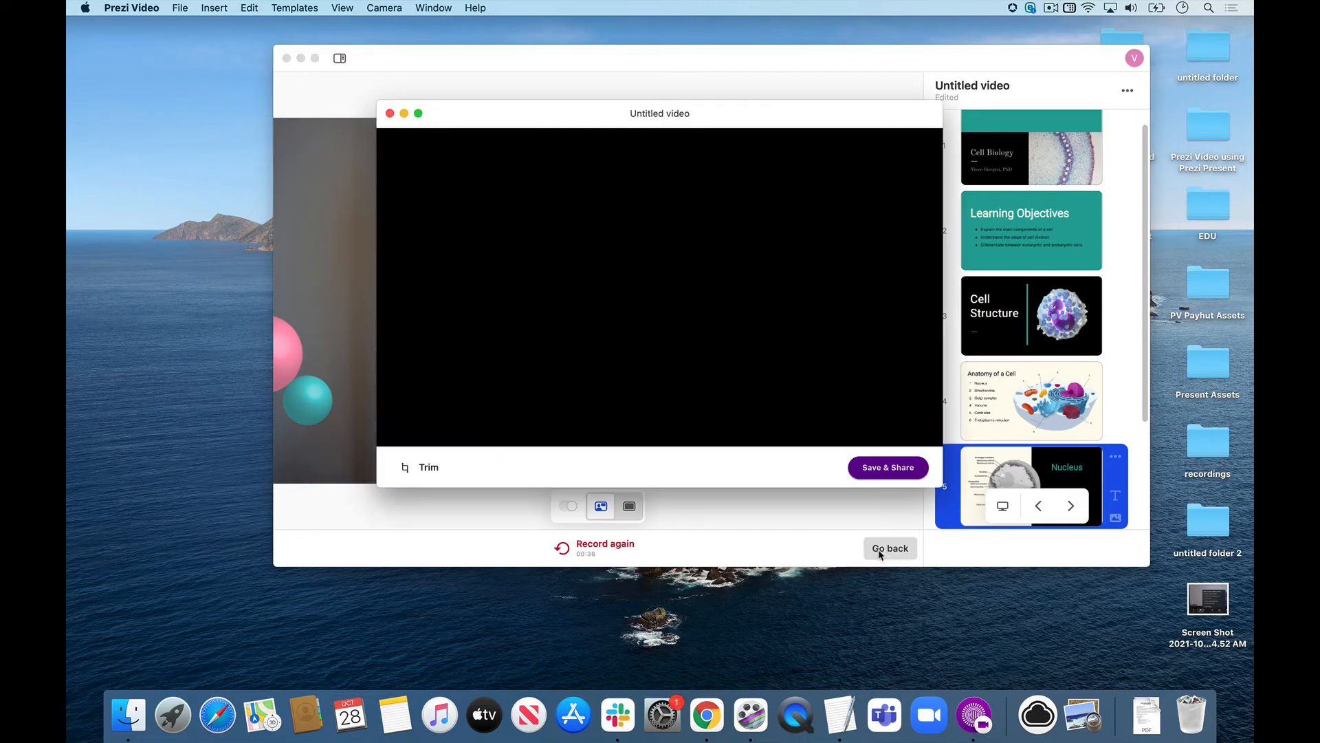
click(412, 468)
drag(443, 422, 473, 417)
drag(875, 418, 857, 418)
click(908, 410)
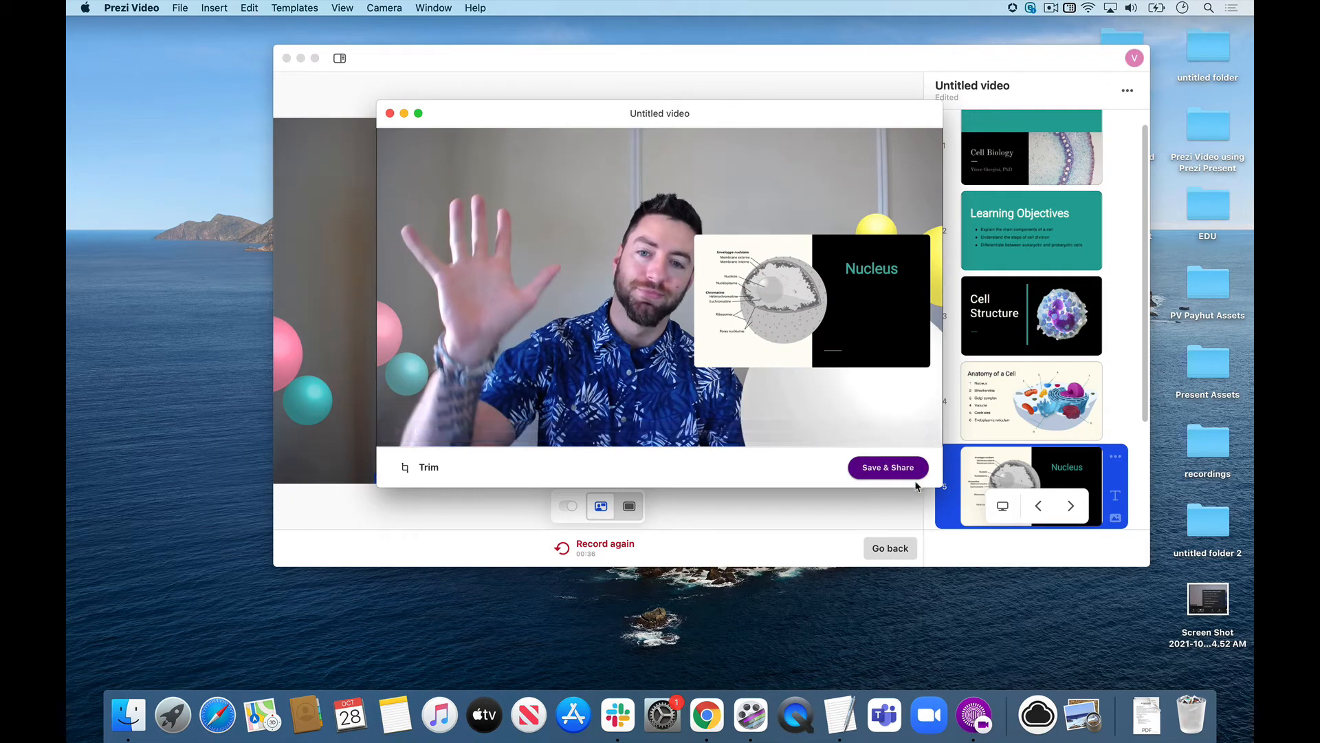
Examine the local save size options and the account upload form with its privacy settings, leaving without uploading.
click(876, 473)
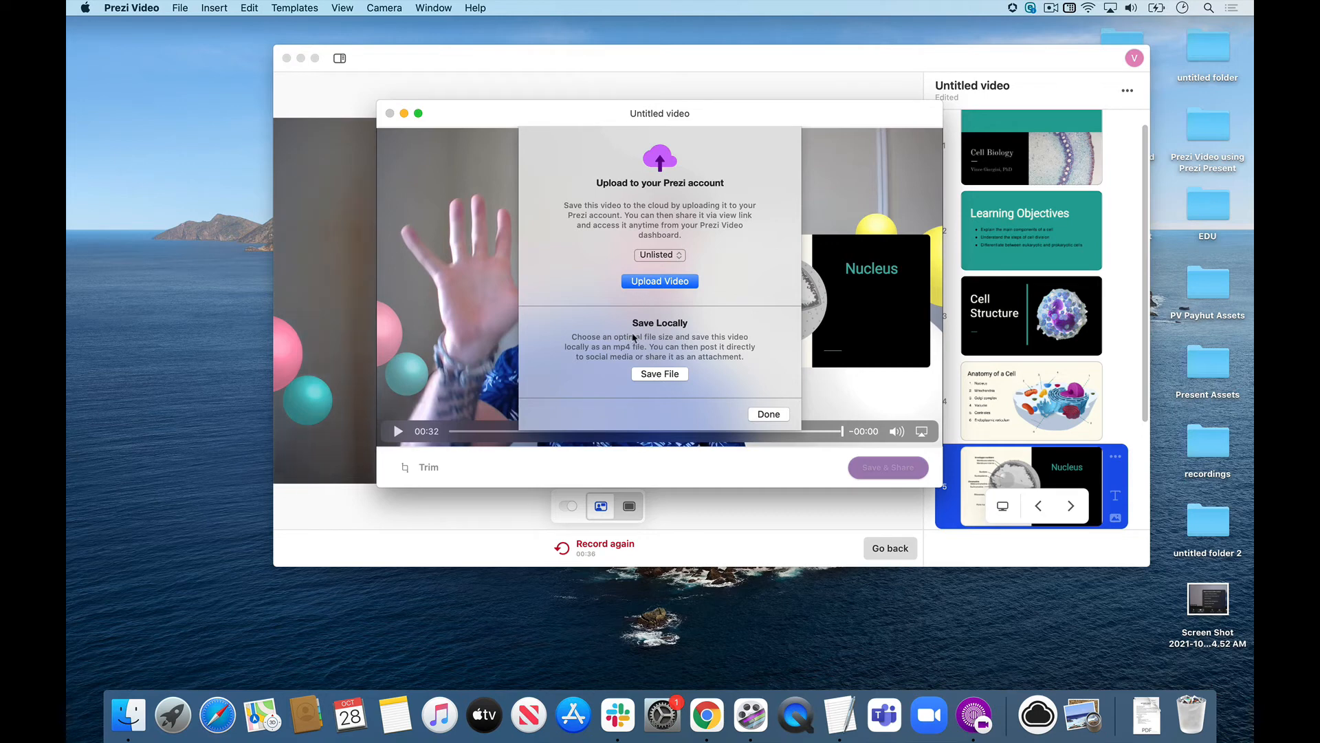
click(683, 374)
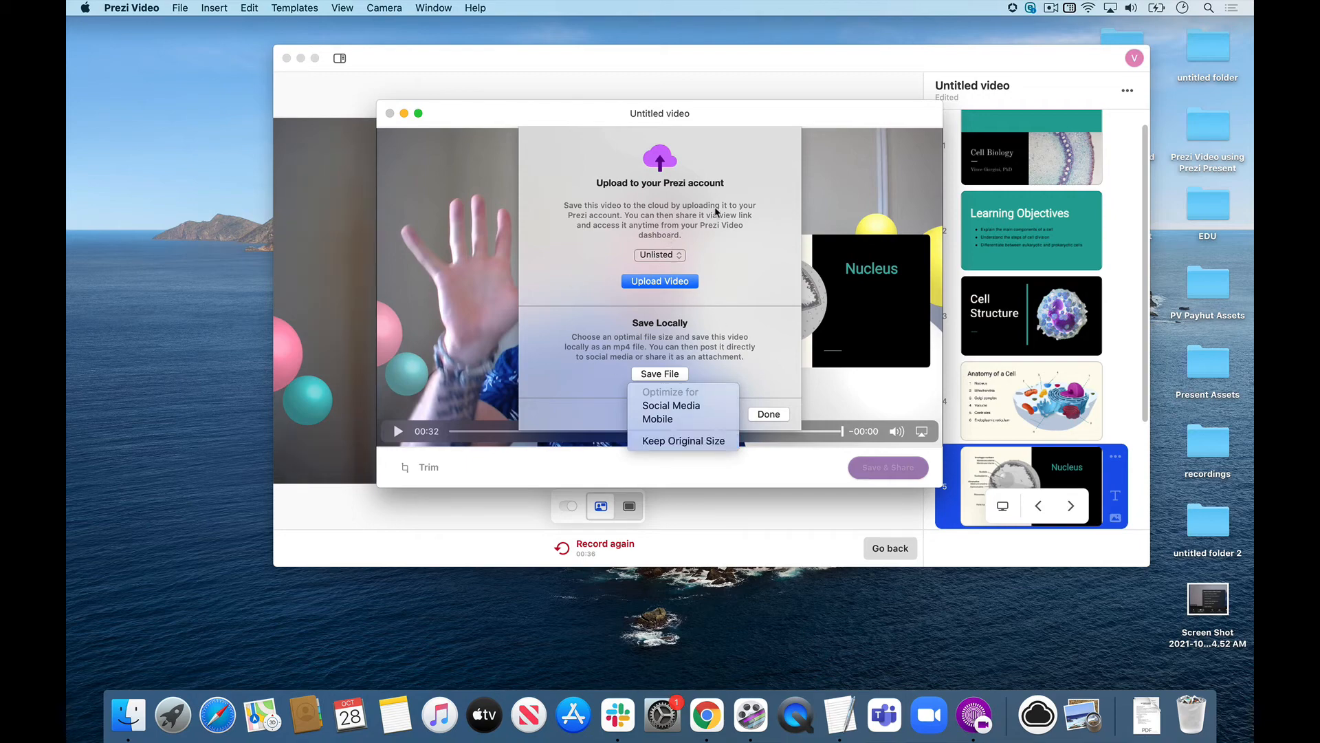
click(676, 283)
click(676, 284)
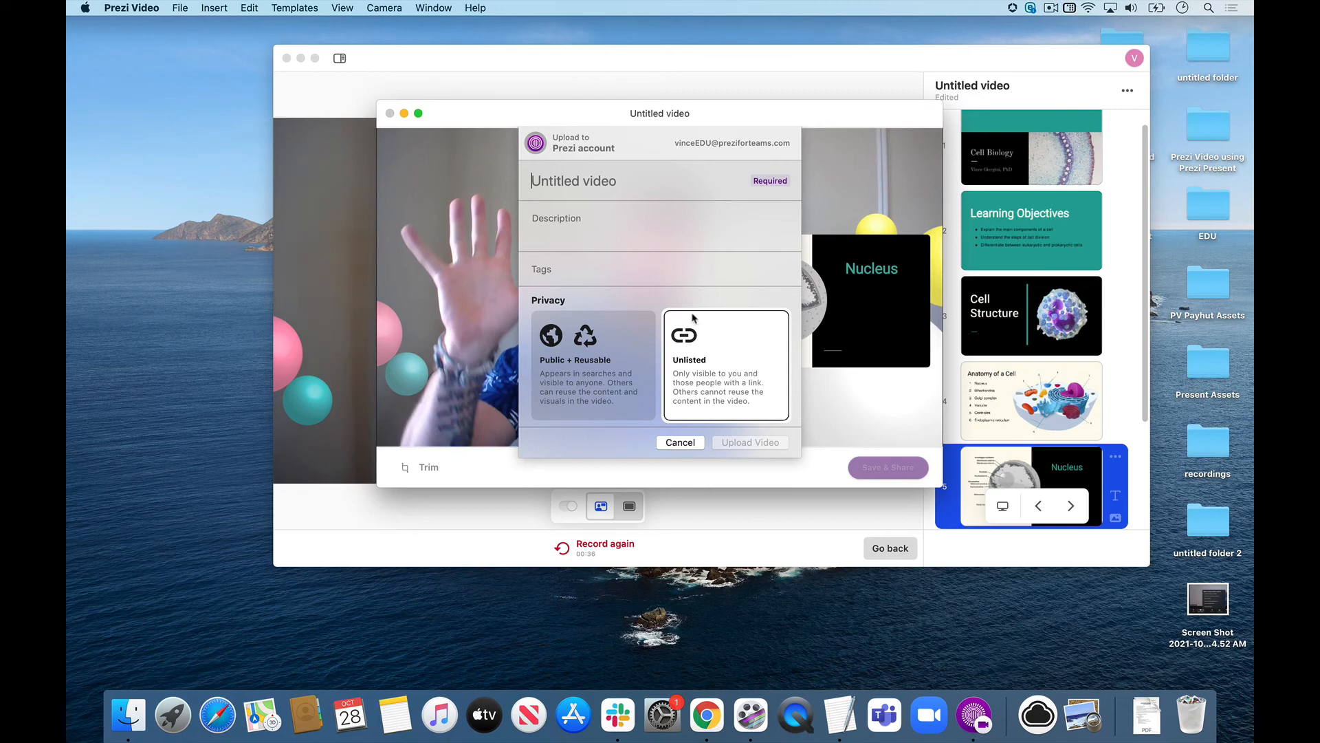
click(676, 443)
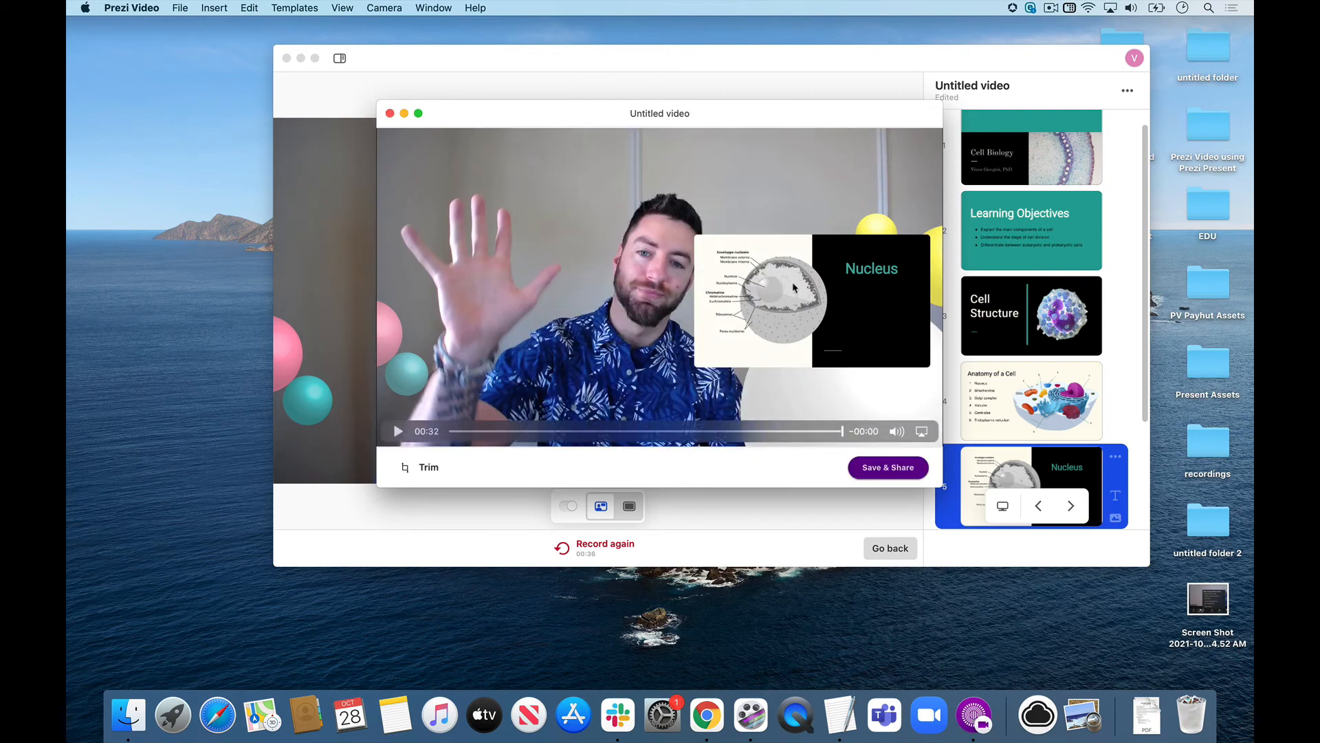